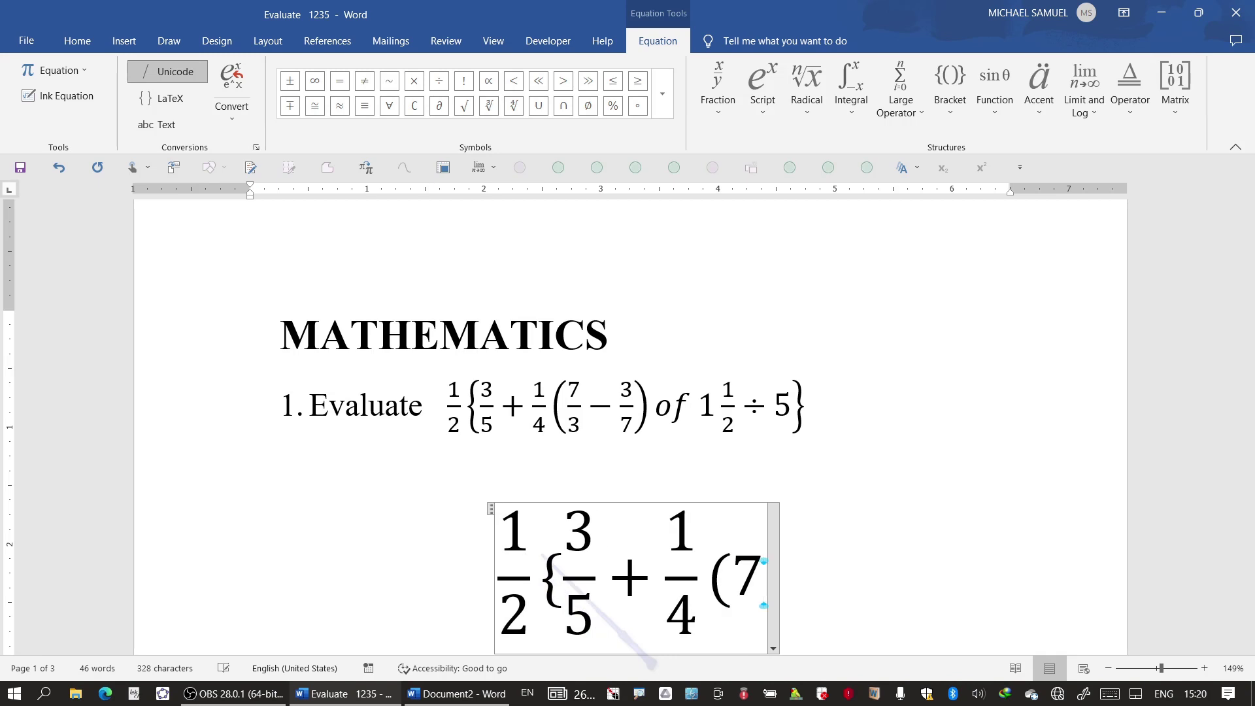
Complete the bracketed term (7/3 − 3/7) with stacked fractions.
text(/3)
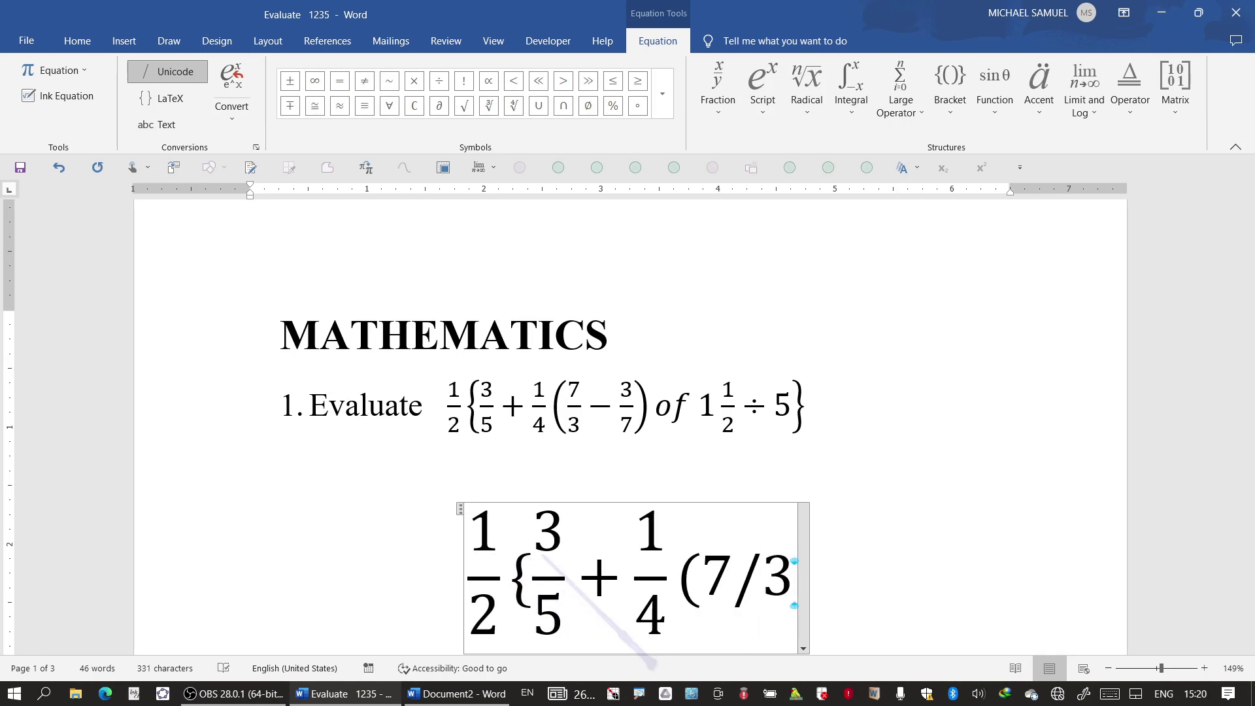
key(space)
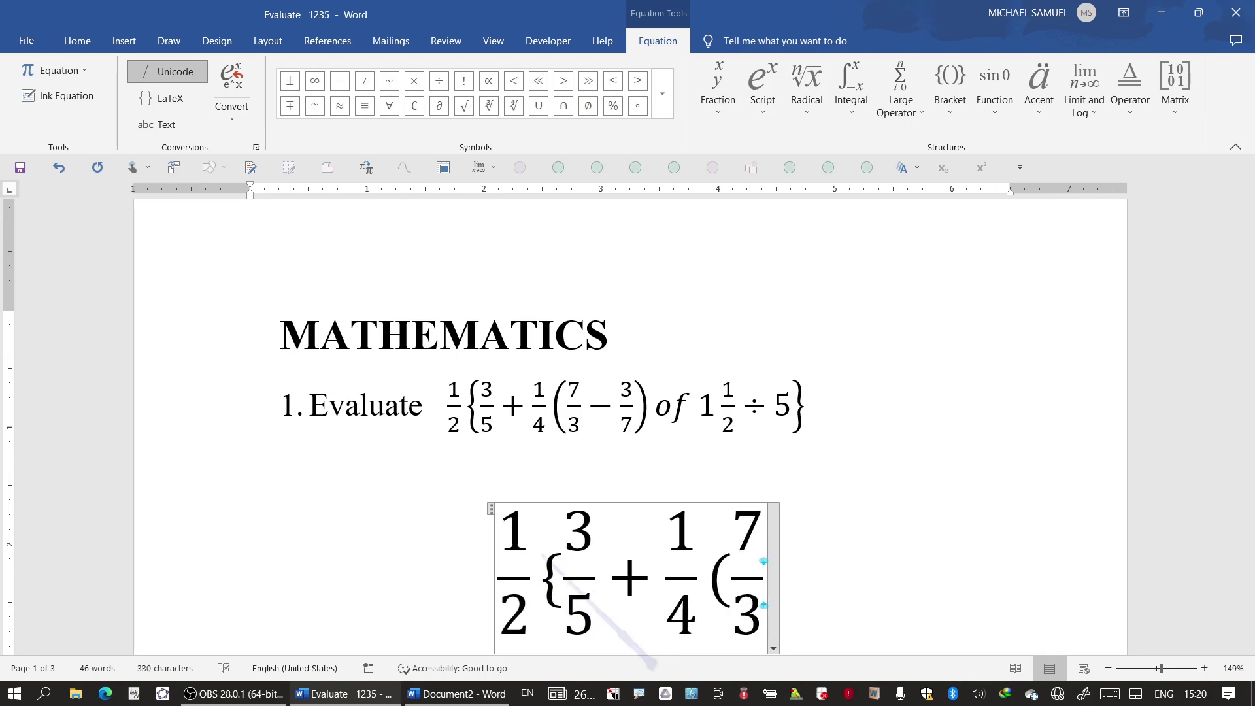
text(-)
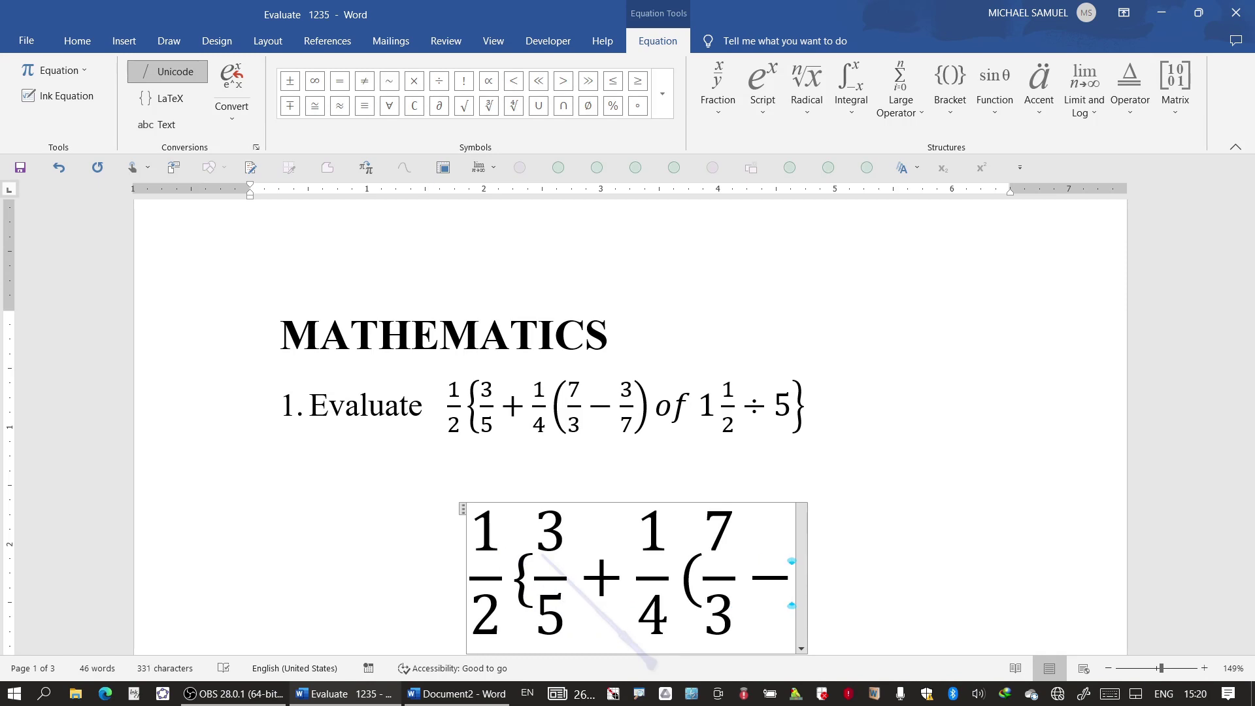
text(3/7)
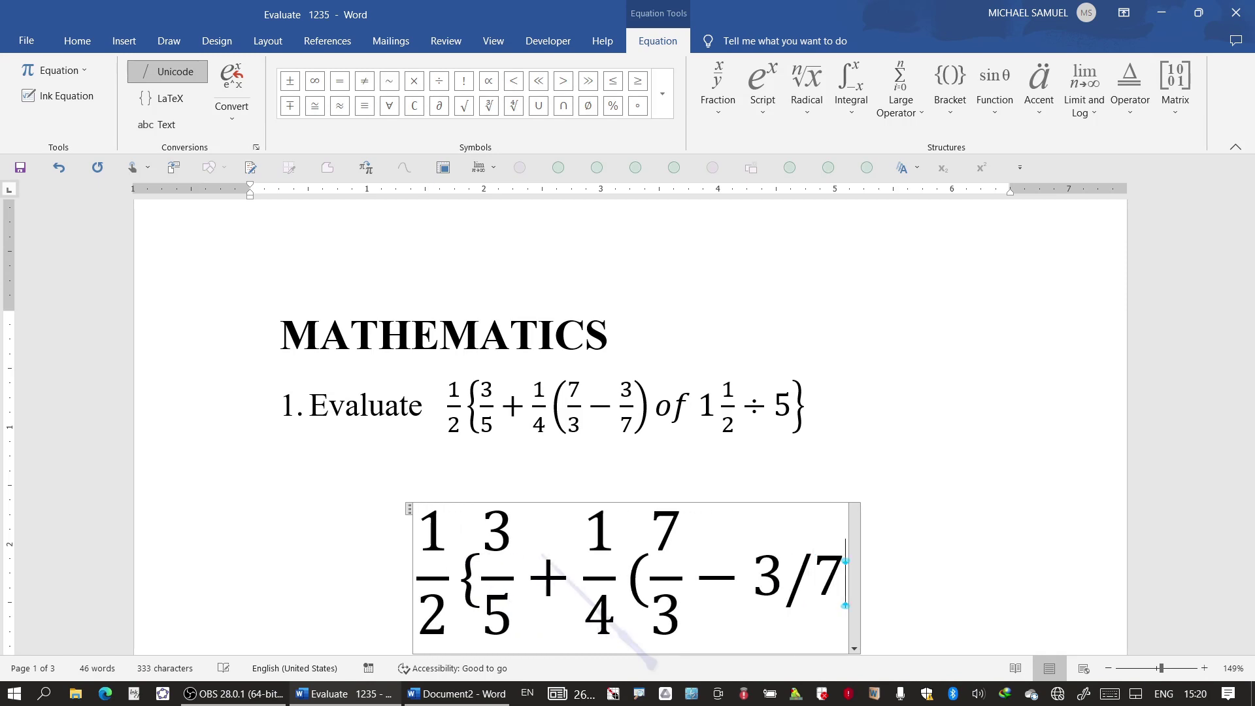
text( ()
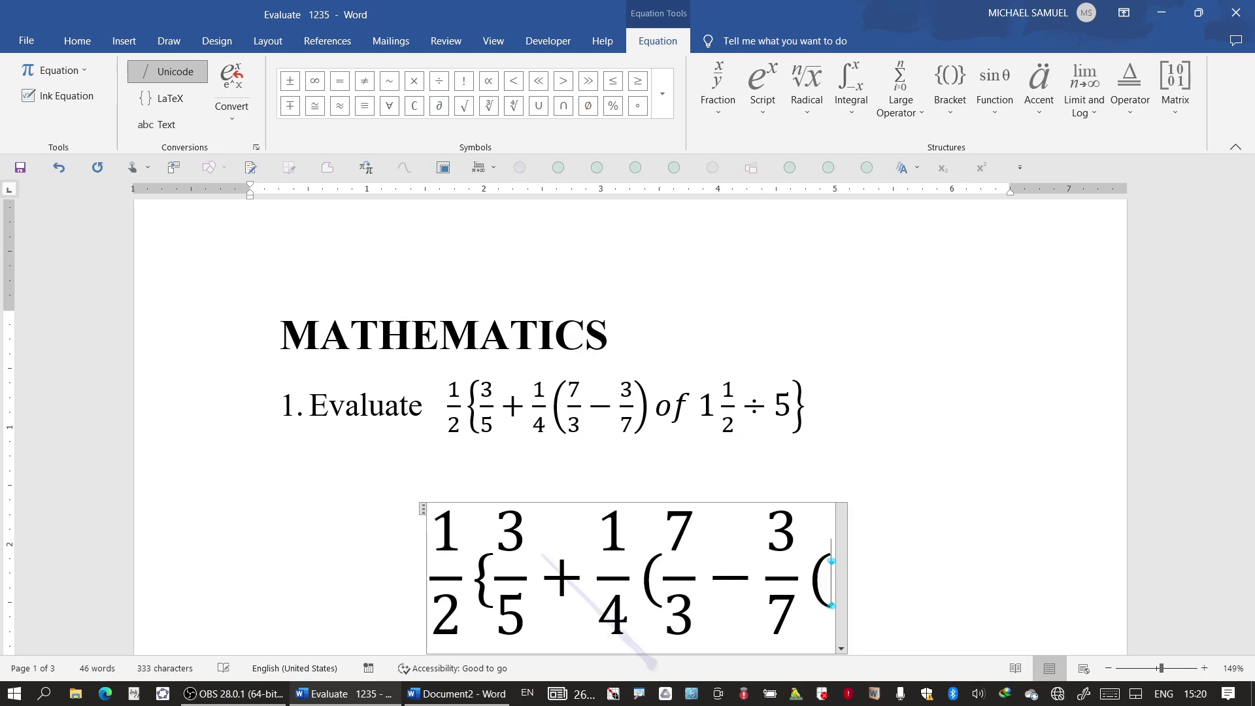
key(BackSpace)
text())
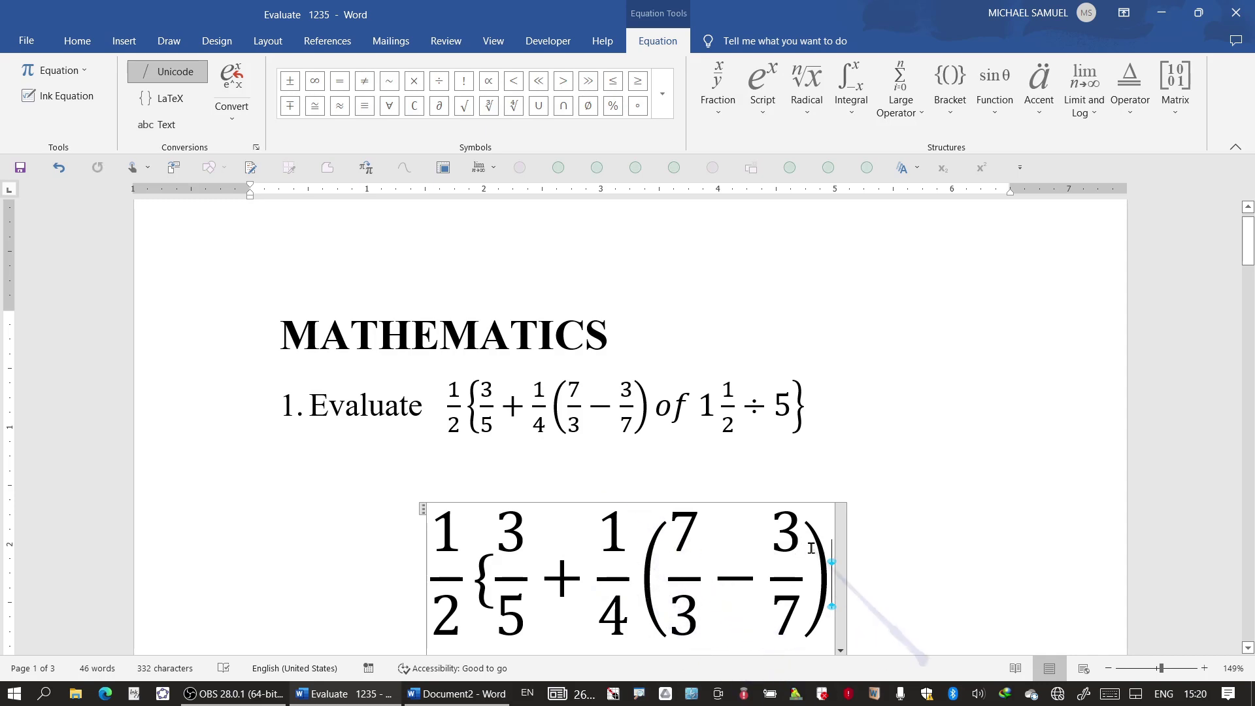
Append 'of 1½ ÷ 5' and close the full-height braces around the expression.
text(of )
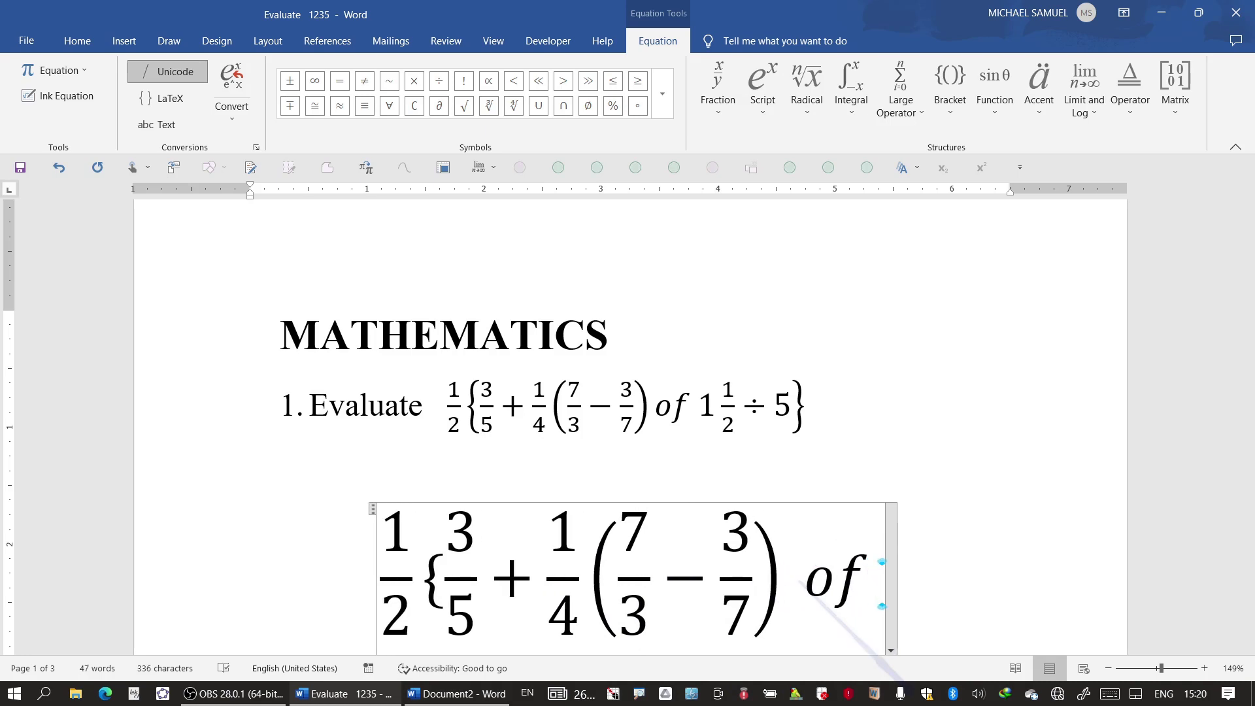
text(1)
text( 1/)
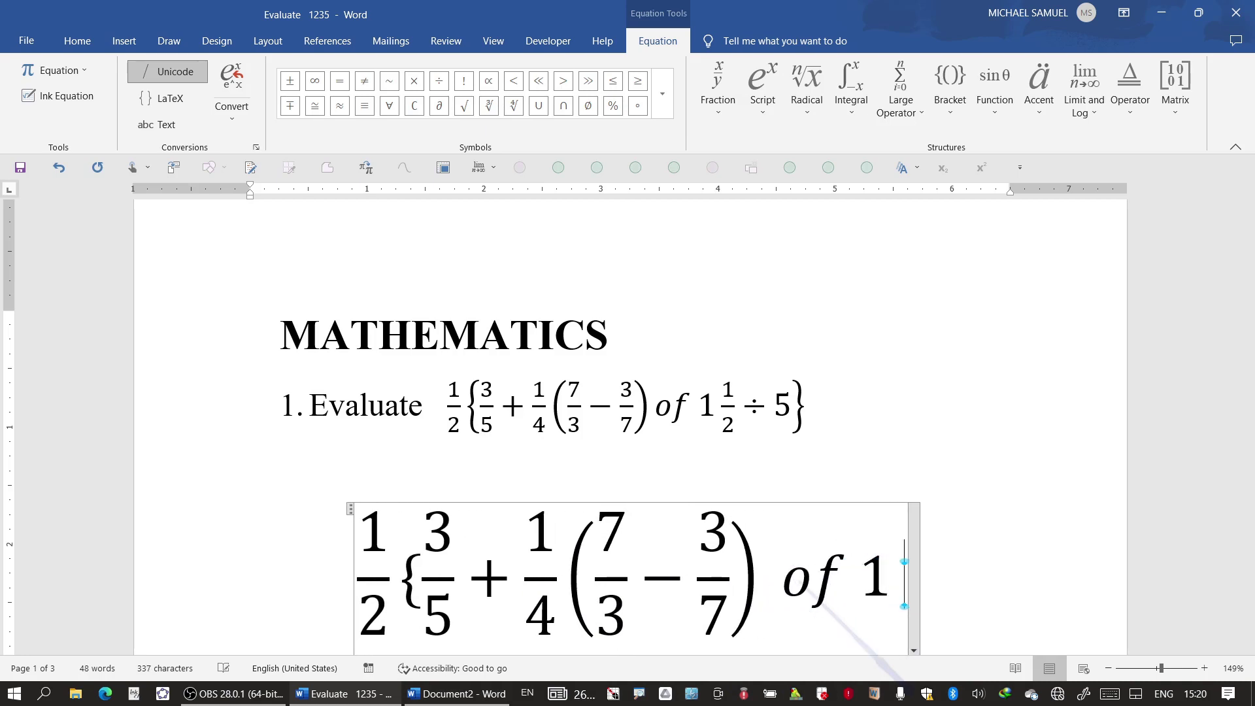
text(2)
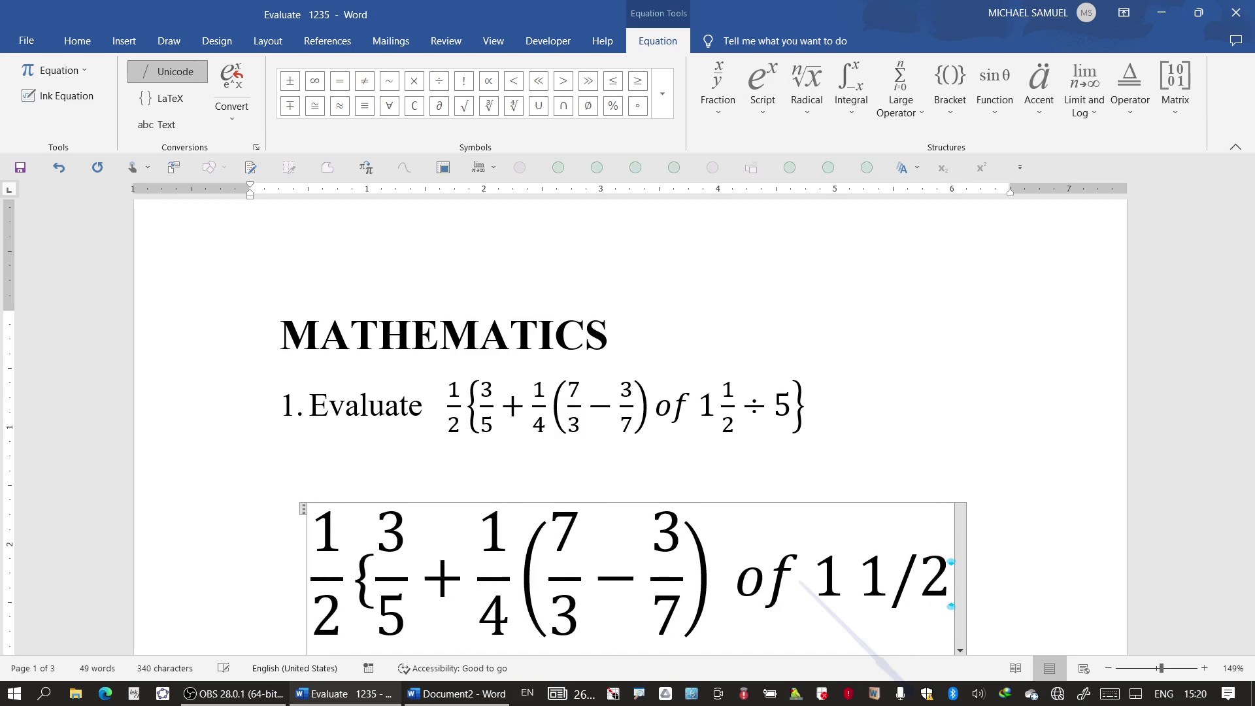
key(space)
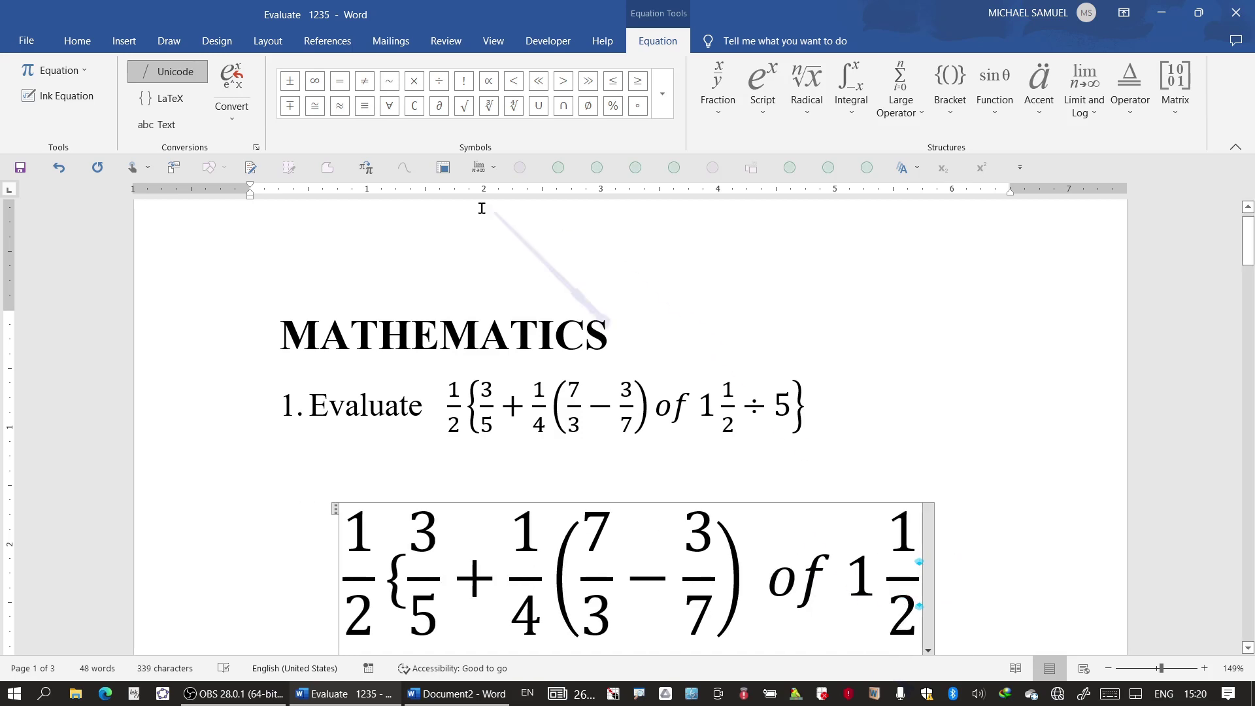
click(438, 81)
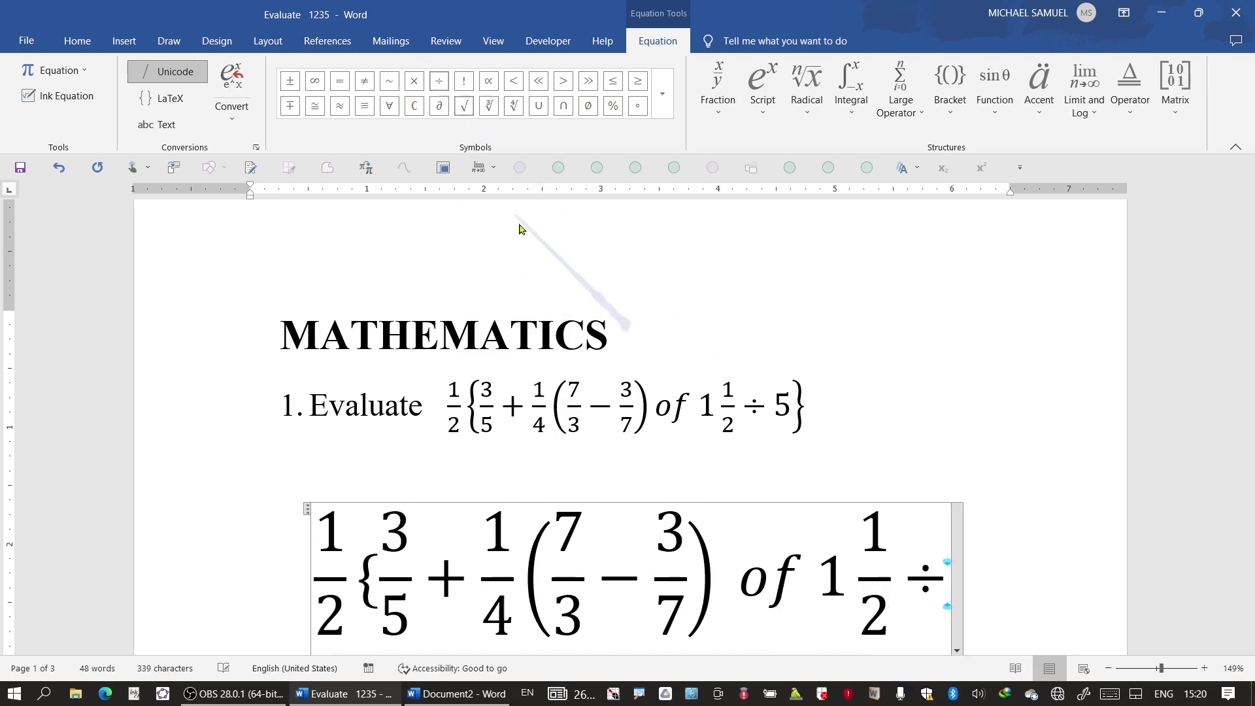
text(5)
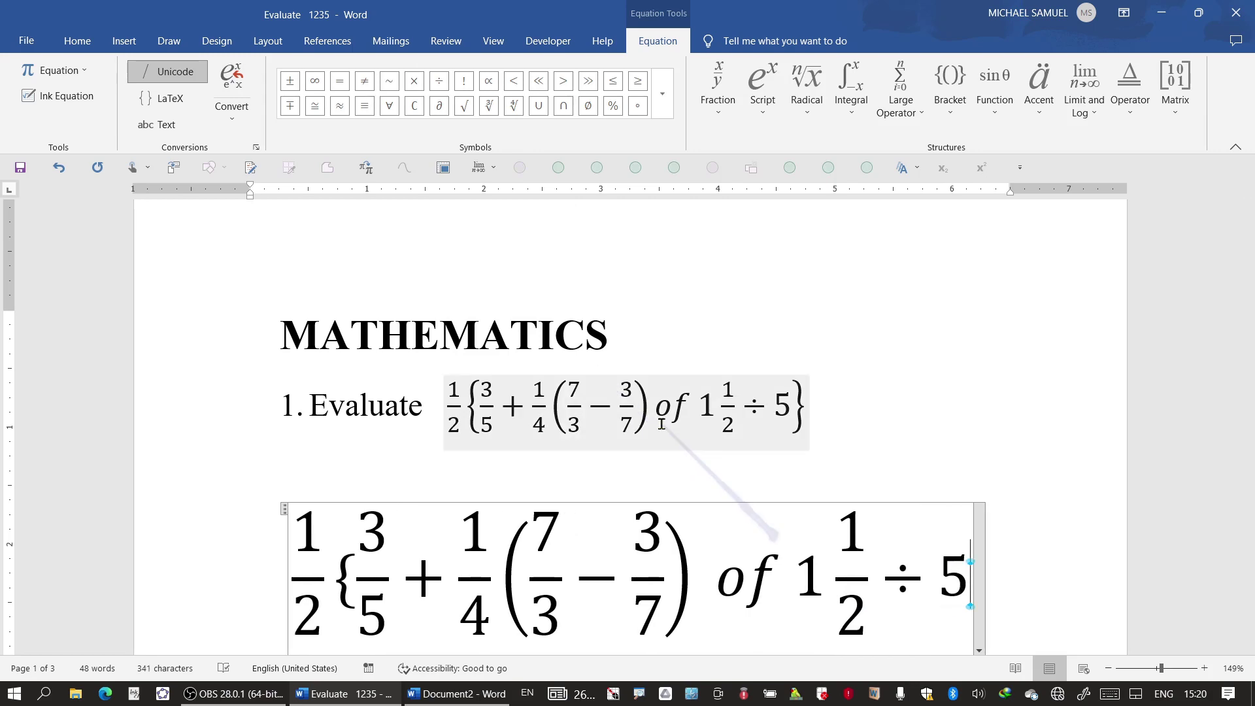
text(})
key(space)
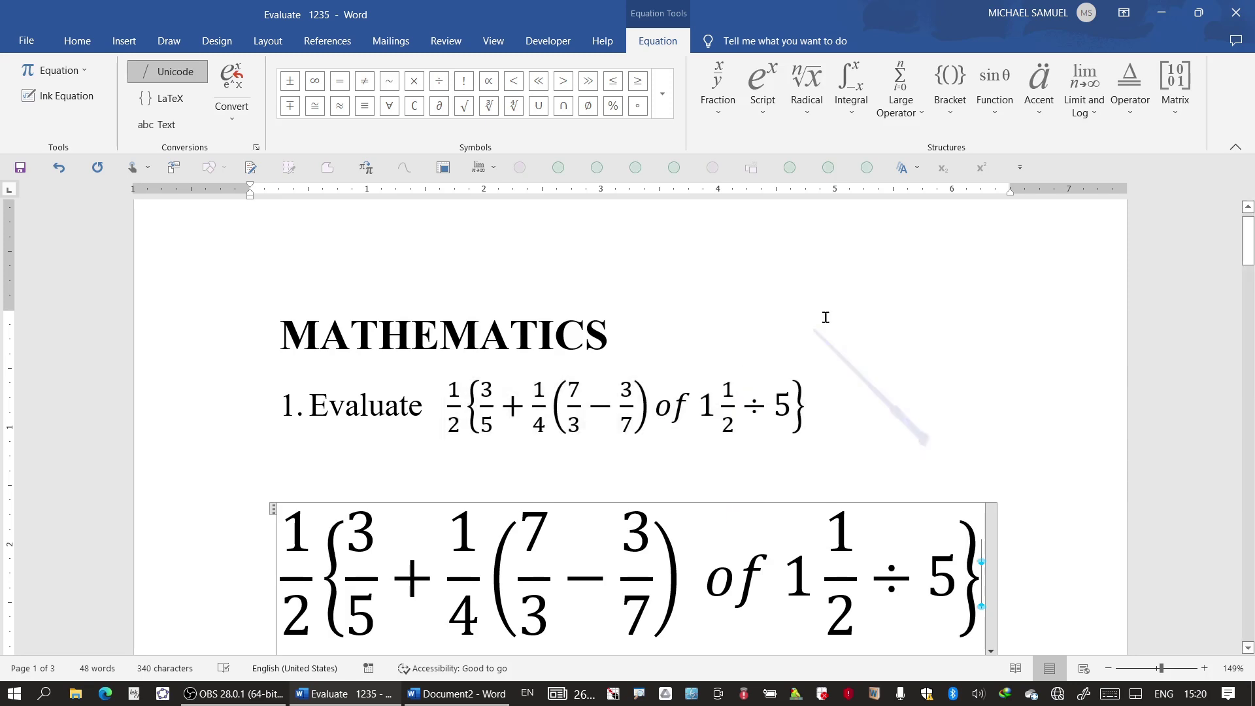
click(931, 330)
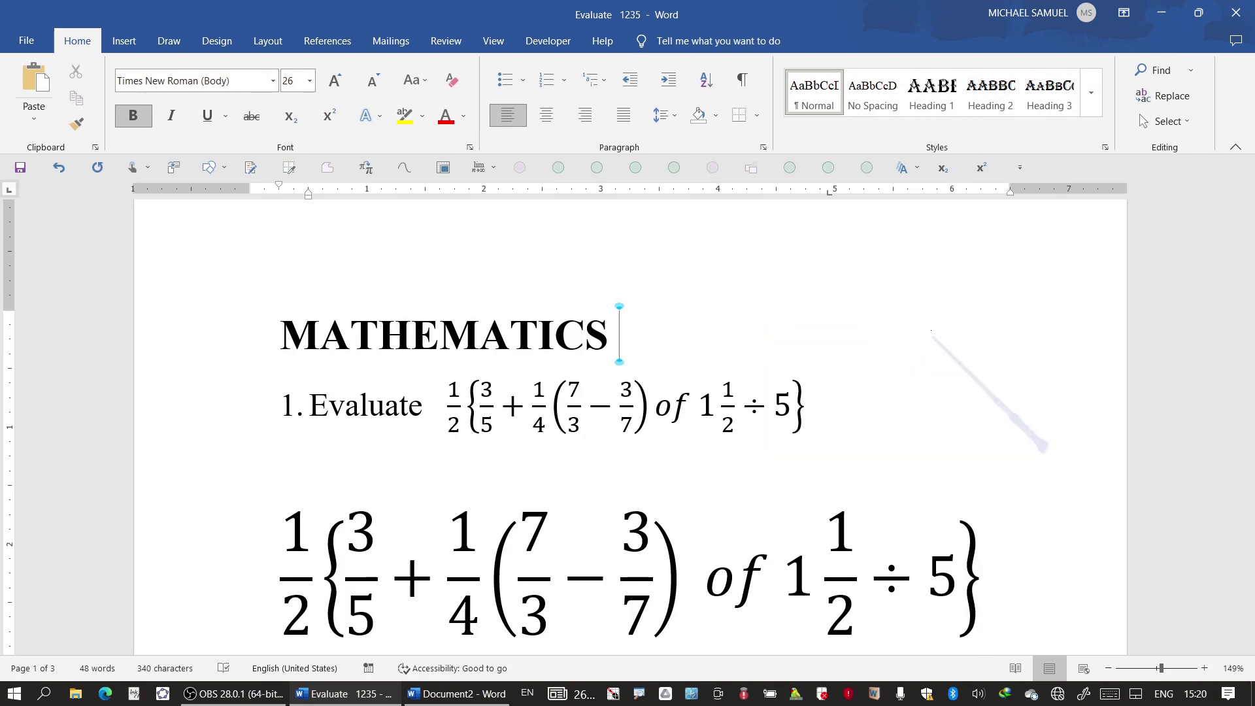
Insert a new blank equation on the empty line below question 2.
scroll(627, 425, down, 6)
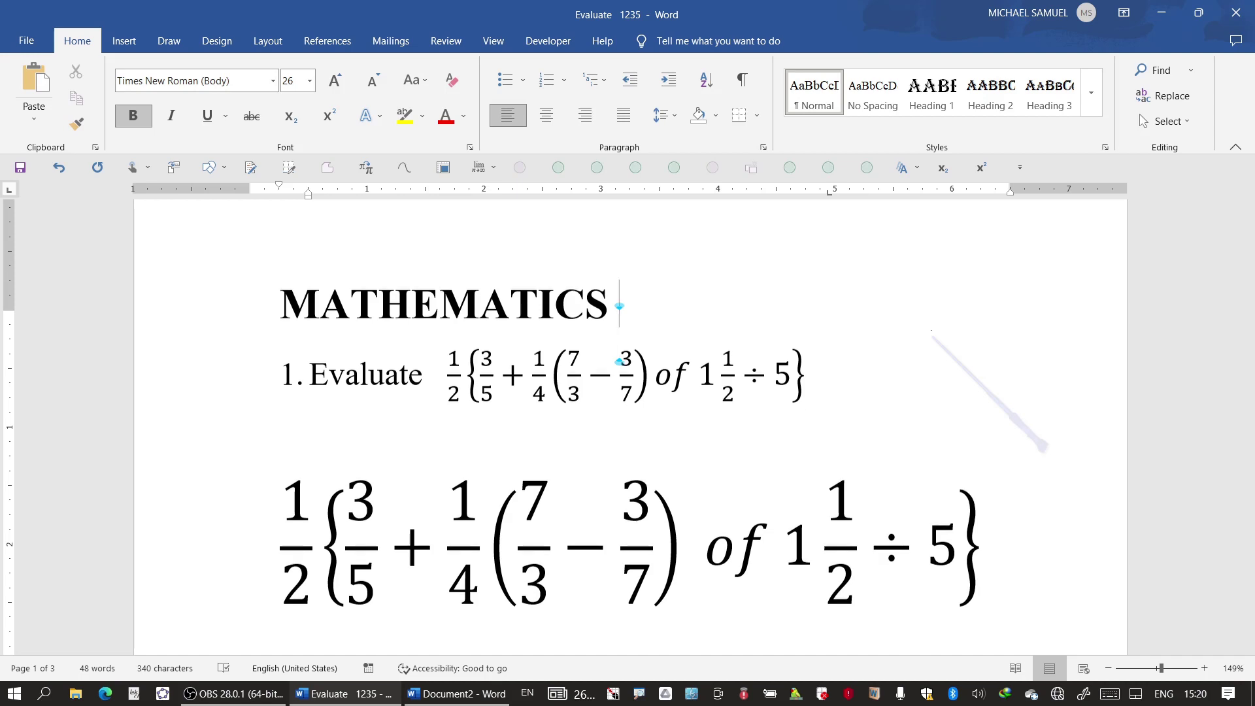
scroll(627, 425, down, 1)
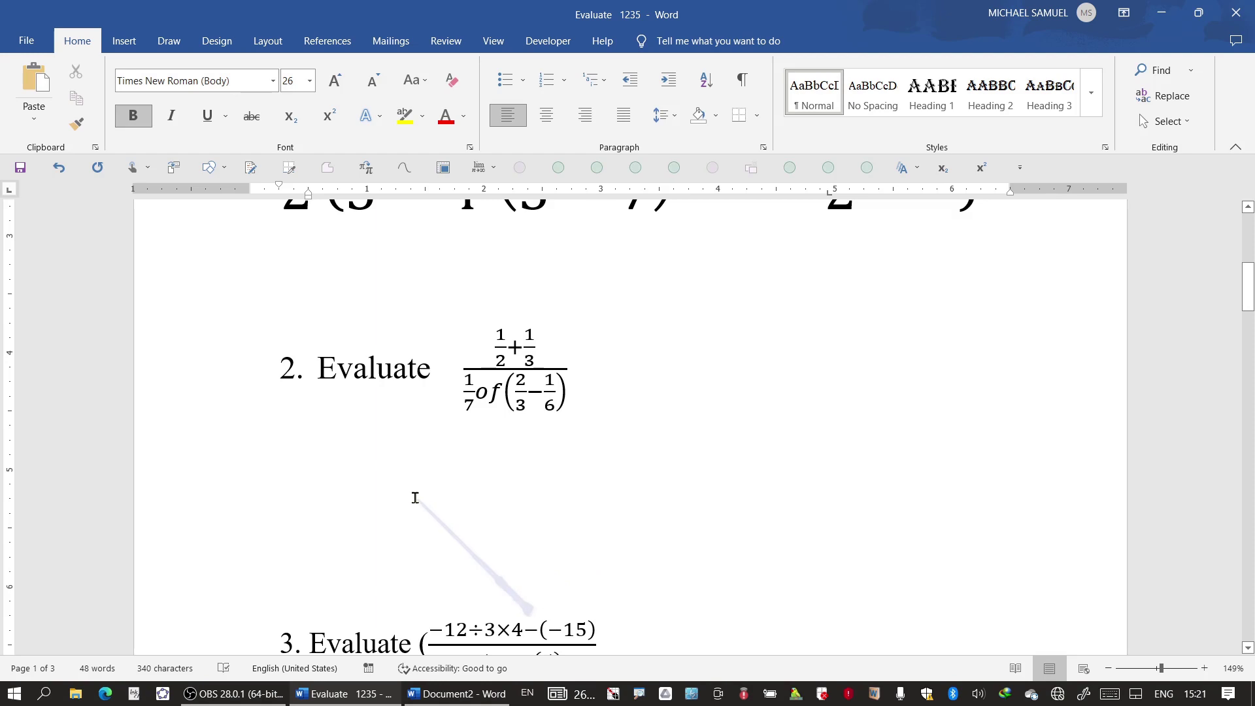
click(395, 481)
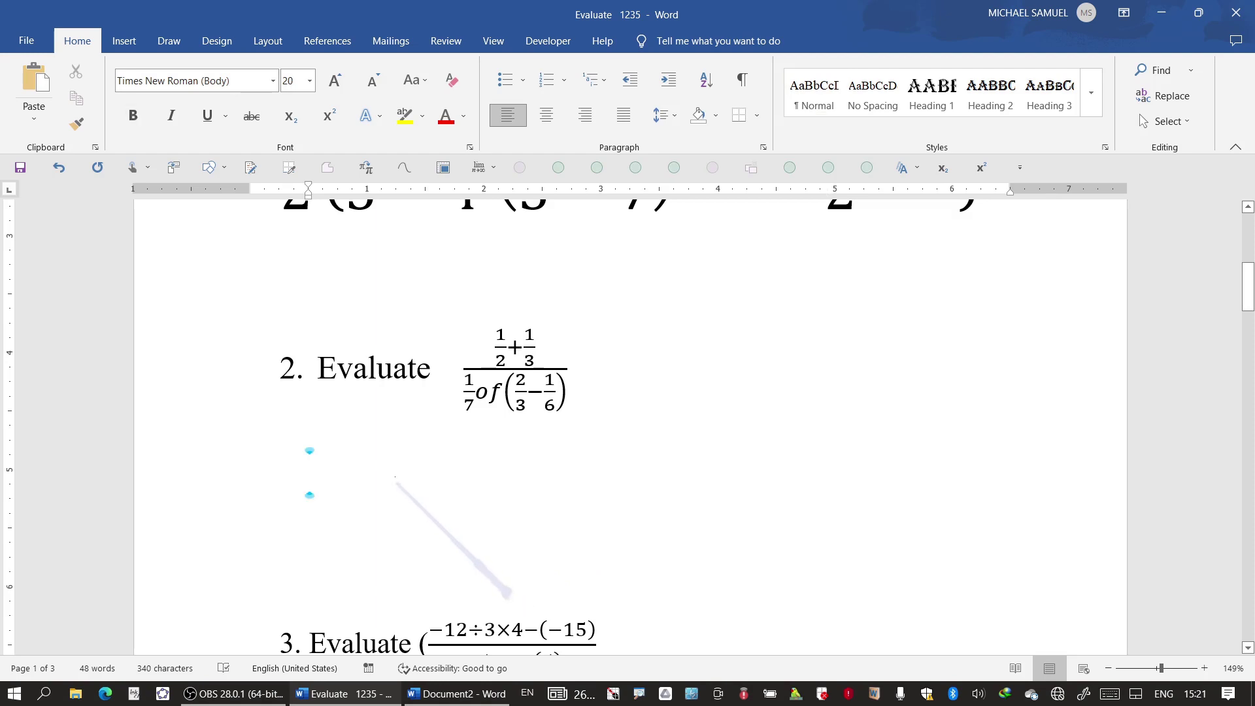
key(alt+equal)
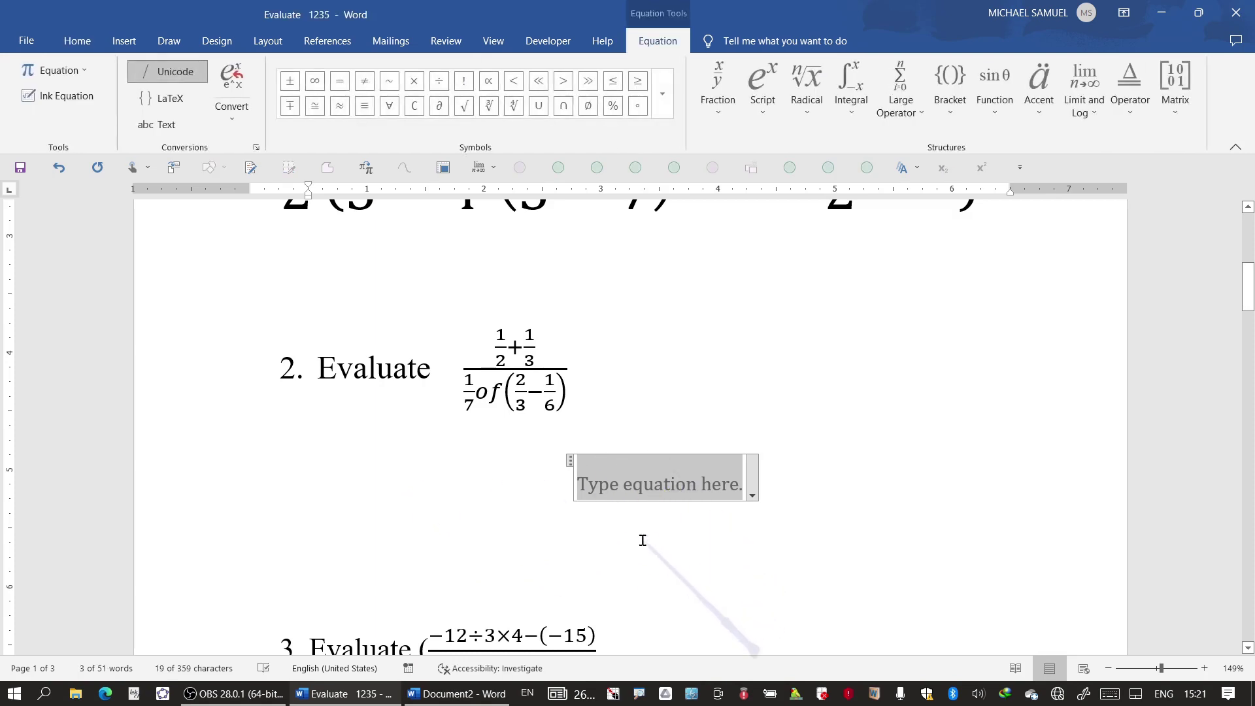
Enlarge the equation font and enter (1/2 + 1/3) over a stacked 1/7.
key(ctrl+shift+period)
key(ctrl+shift+period)
key(ctrl+shift+period)
key(ctrl+shift+period)
key(ctrl+shift+period)
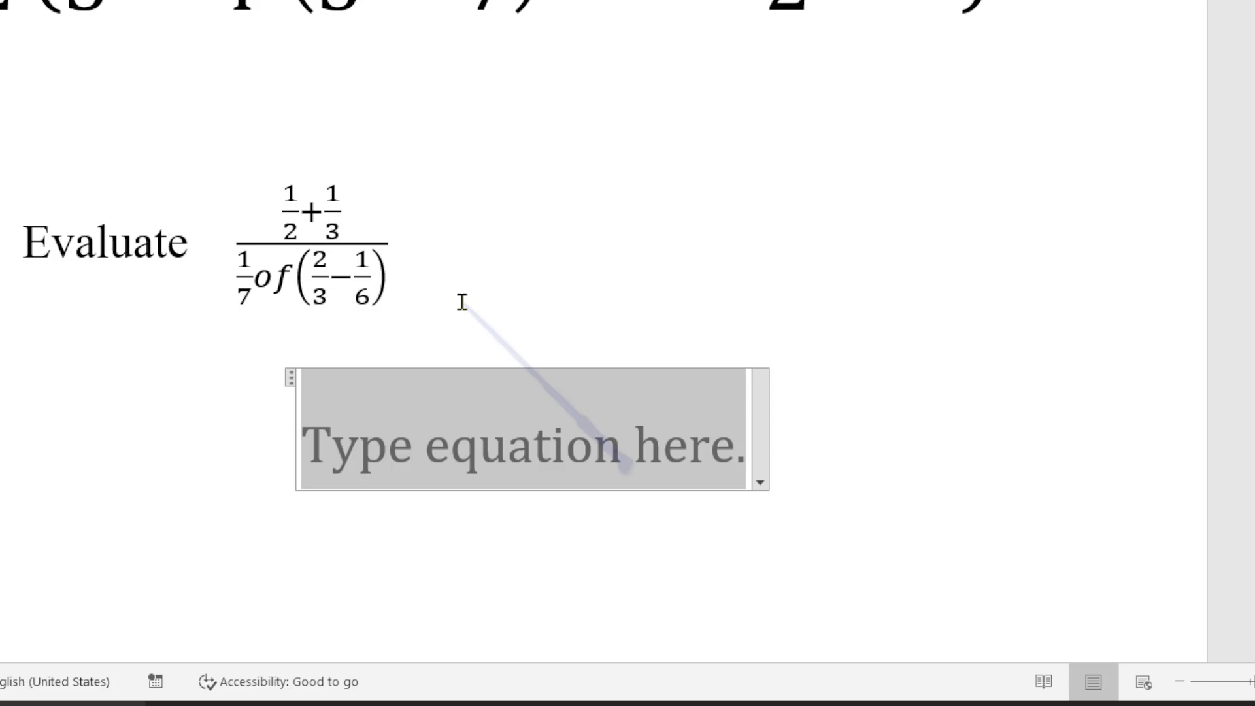
text((1/2 )
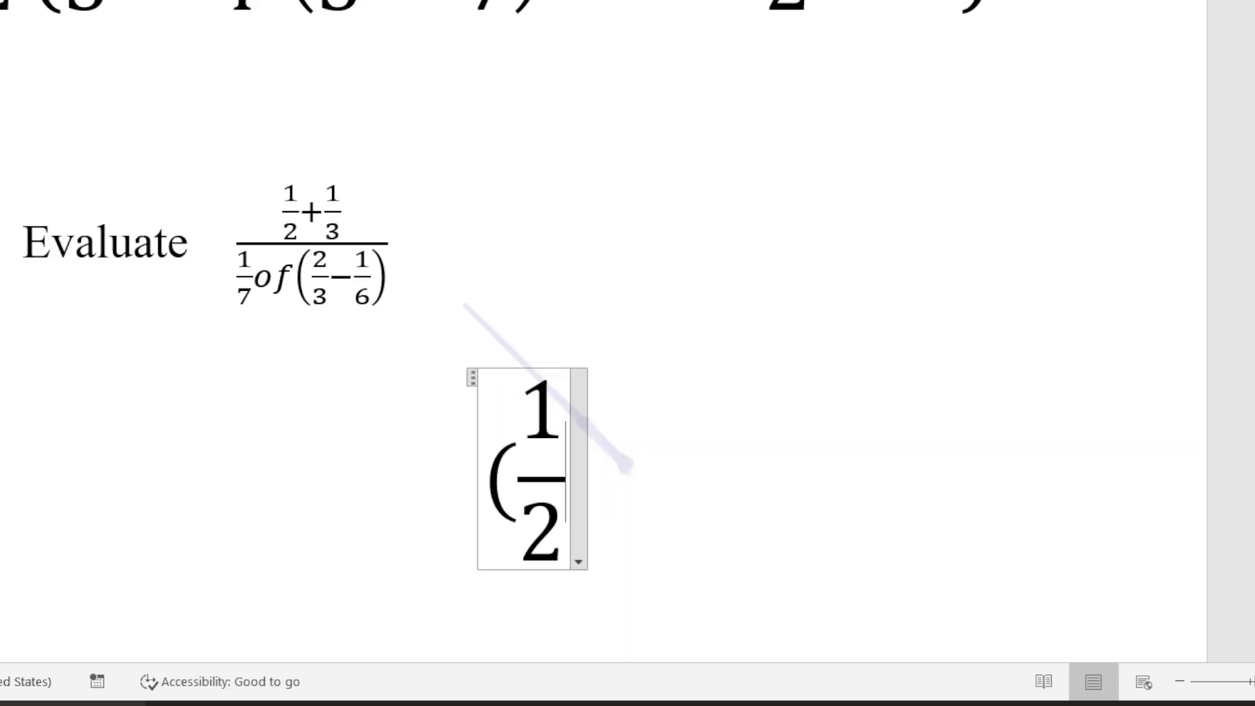
text(+)
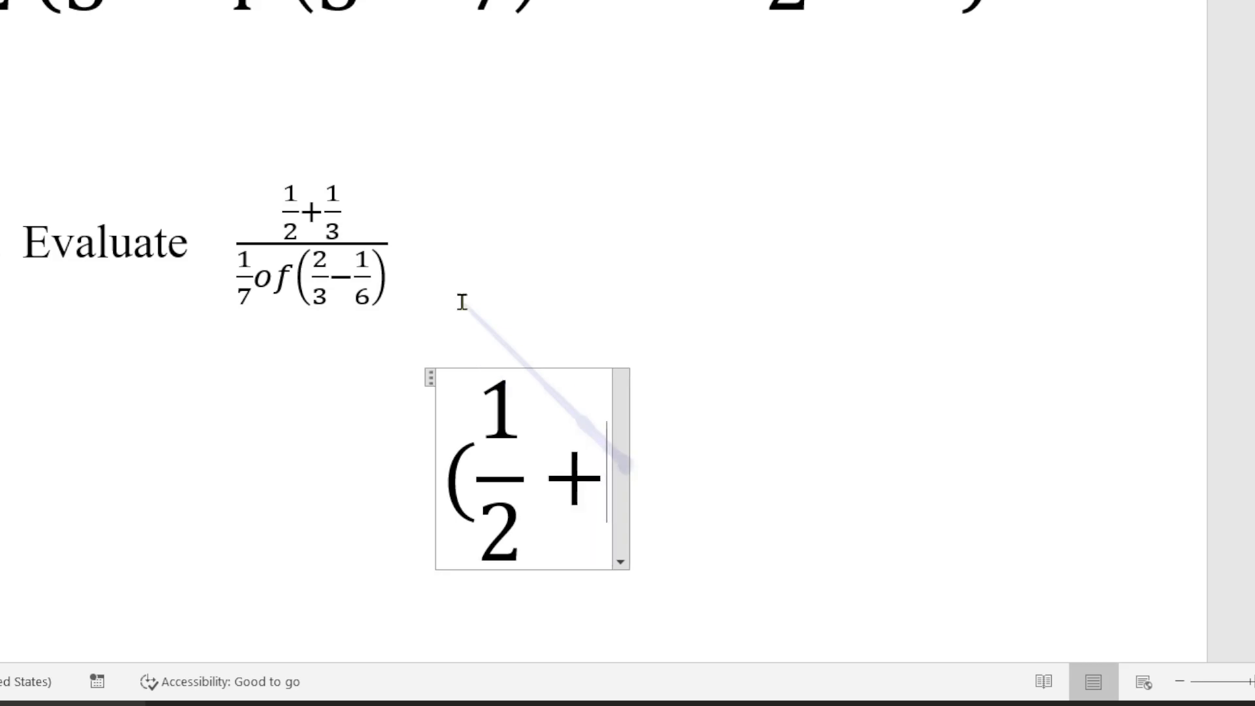
text(1/3)
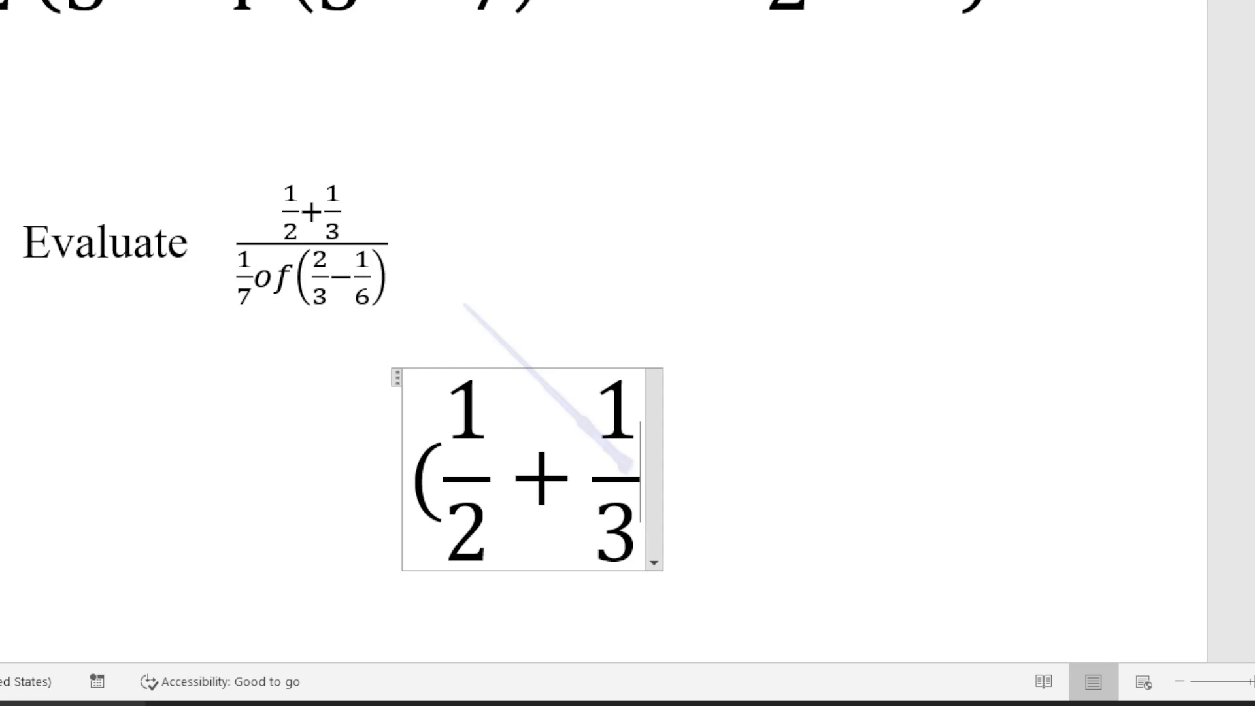
text( ))
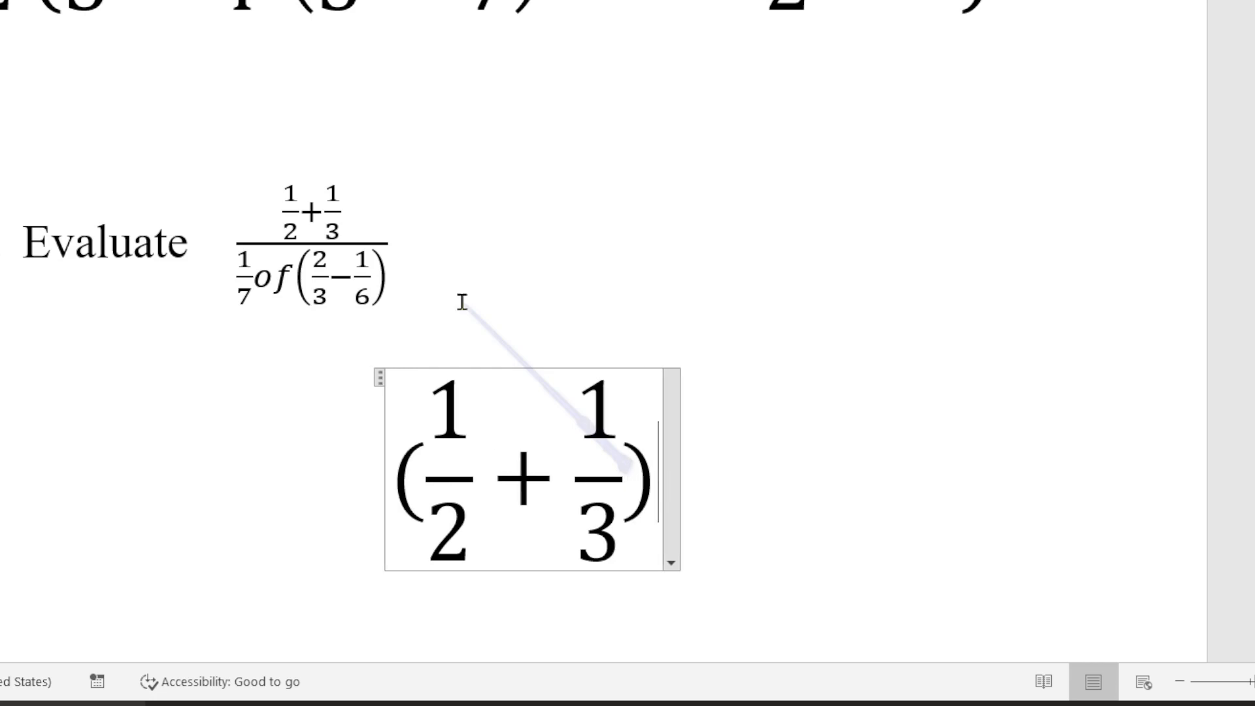
text(/)
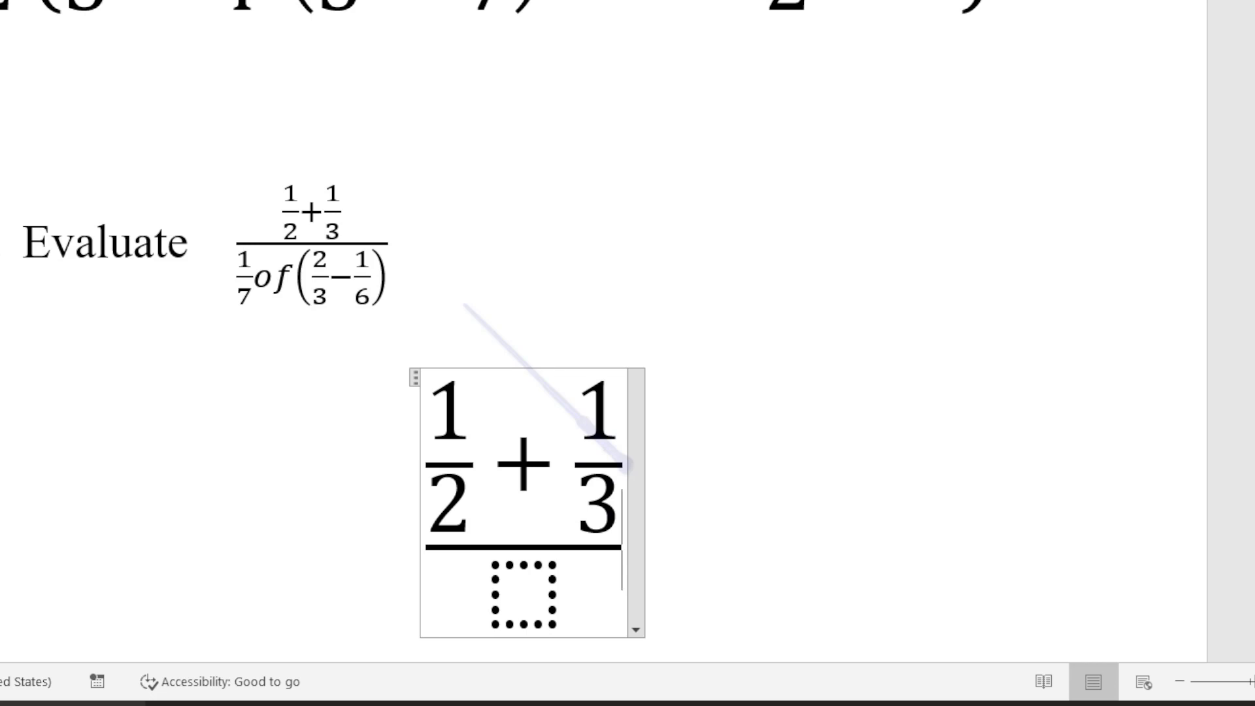
click(524, 591)
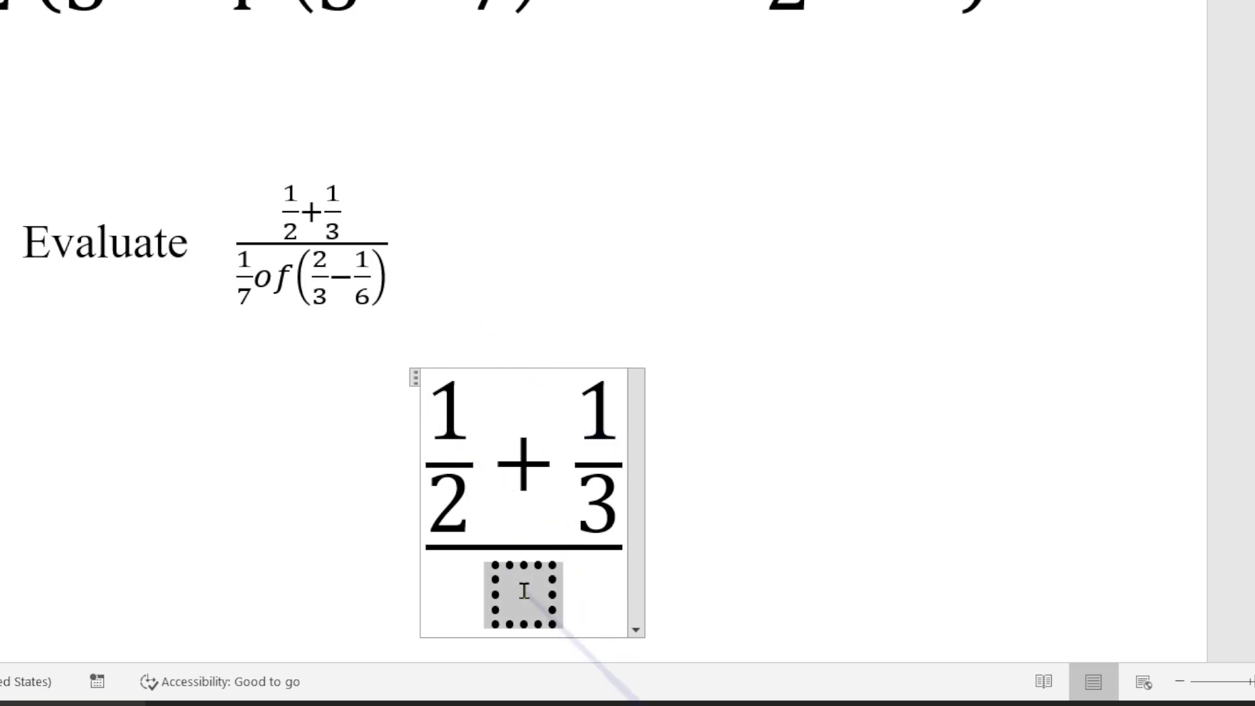
text(1/7)
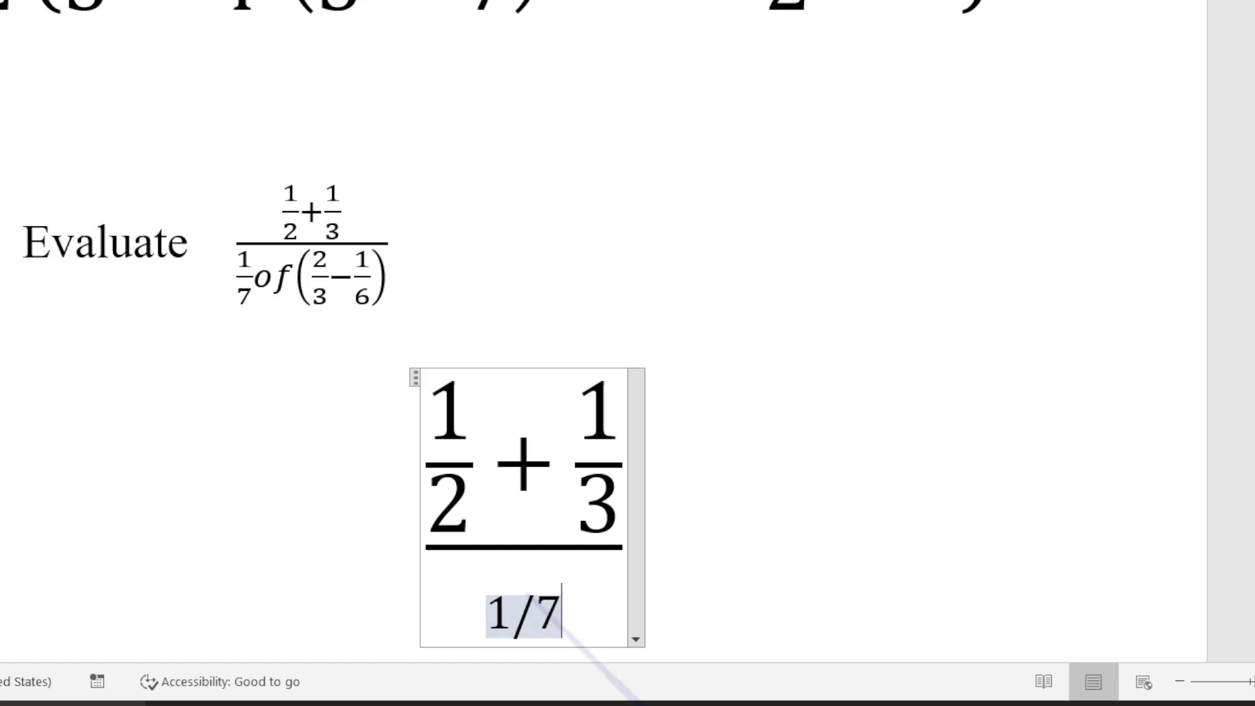
key(space)
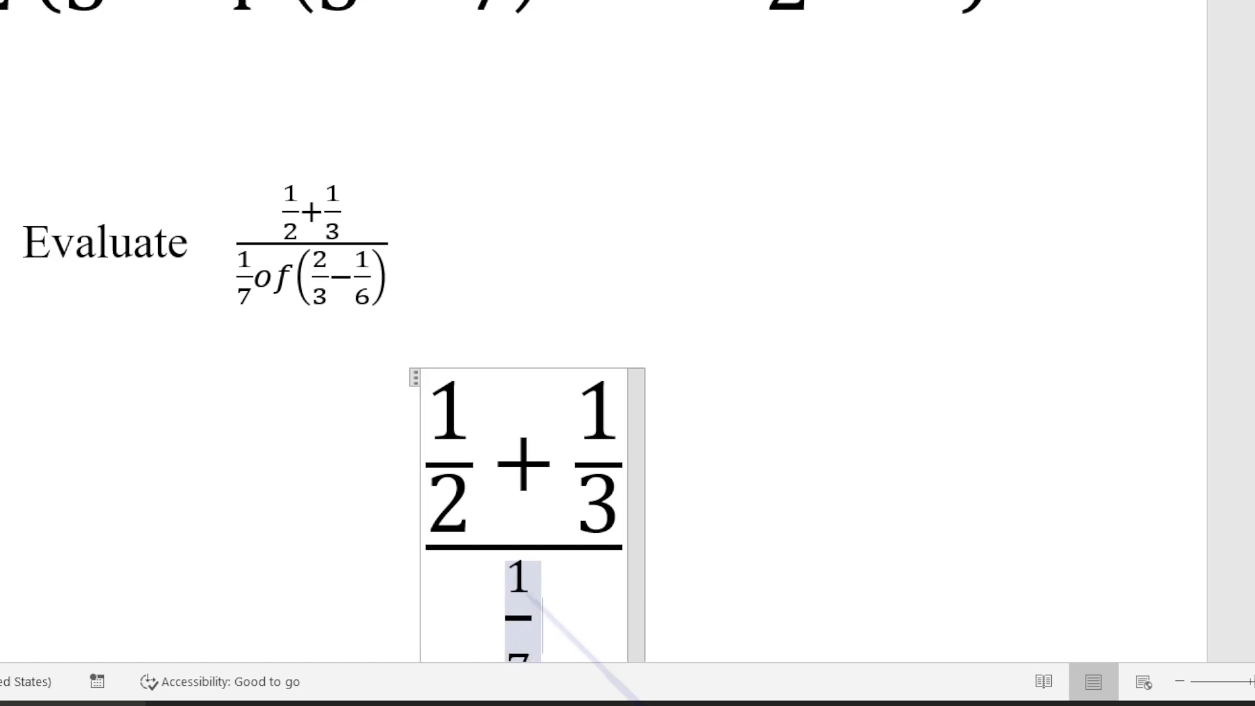
Finish the denominator with 'of (2/3 − 1/6)' as stacked fractions.
text(of )
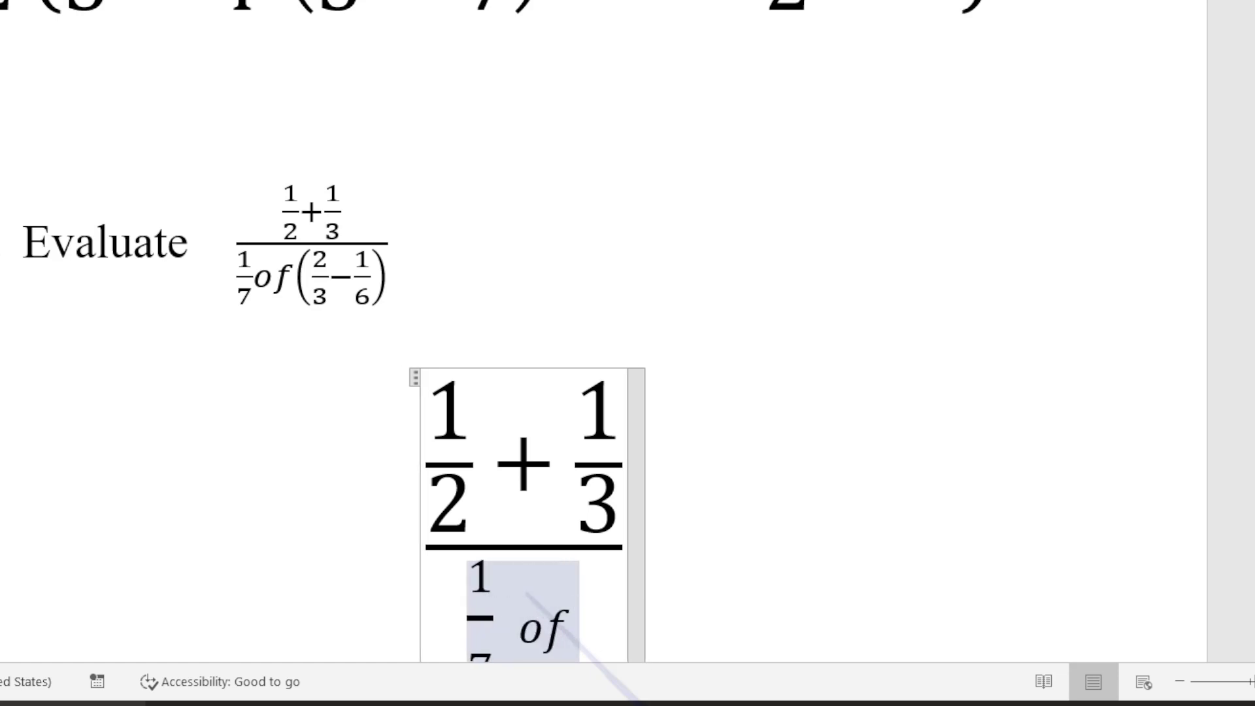
text(()
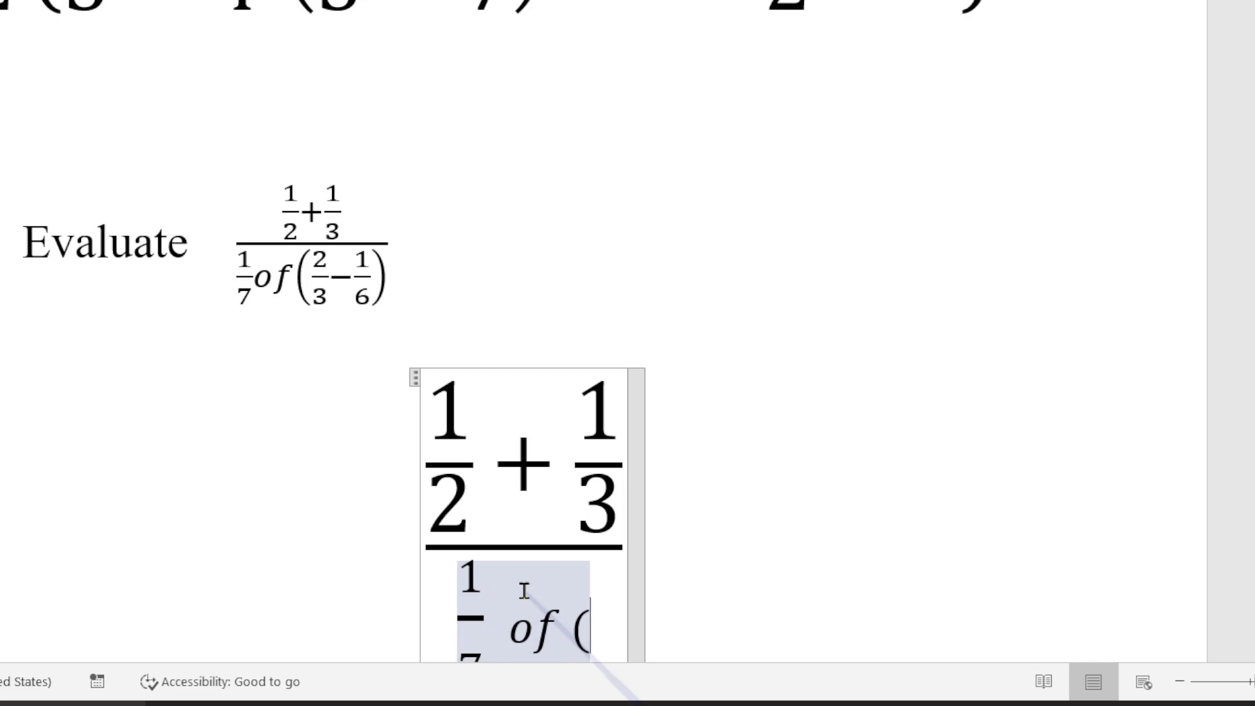
text(2/3)
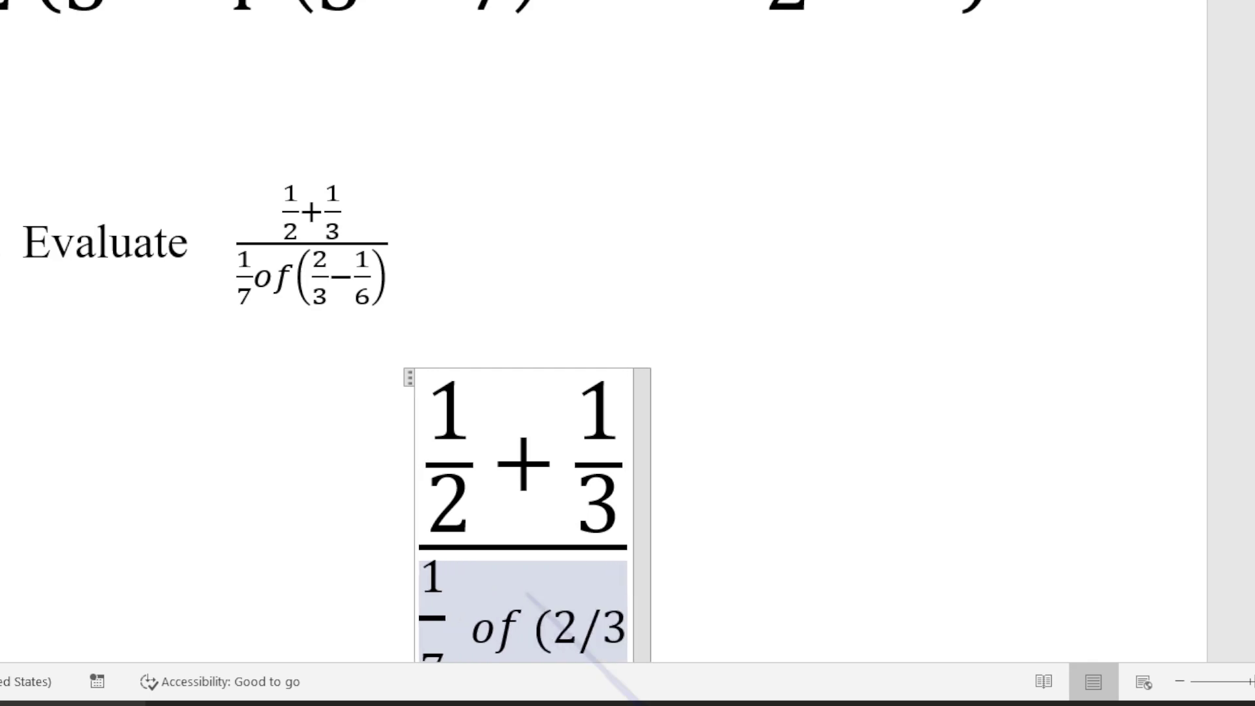
key(space)
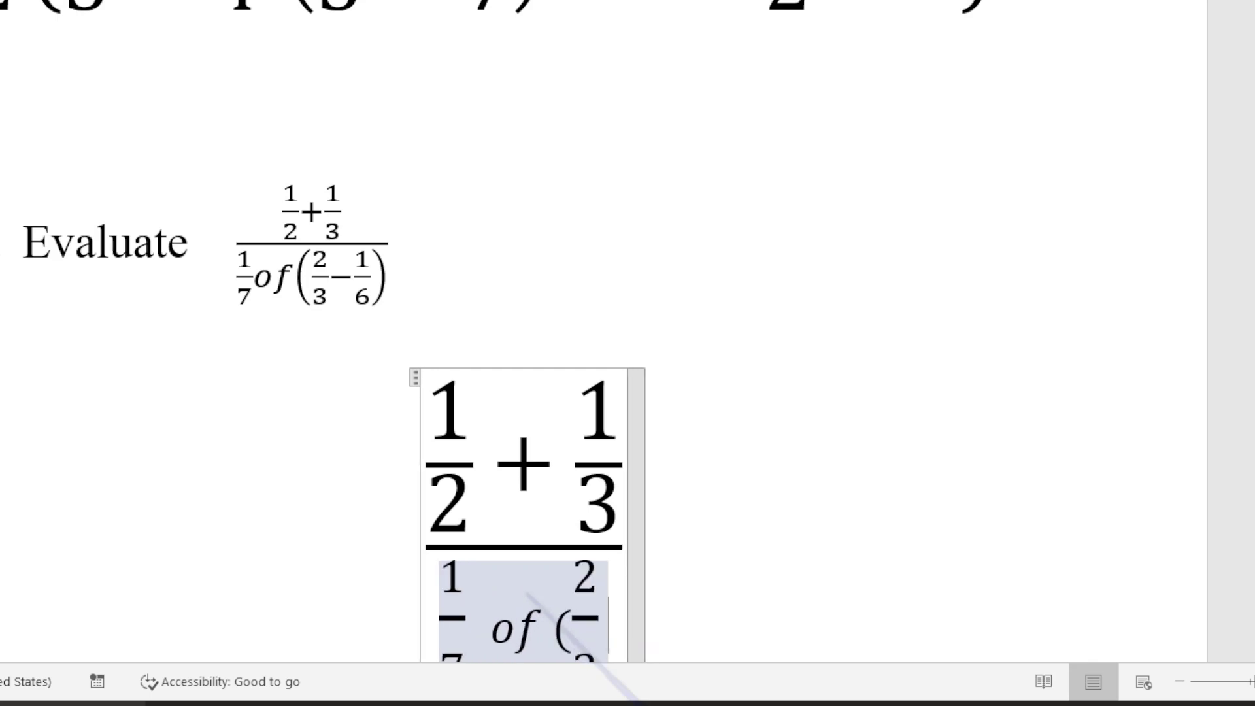
text(-)
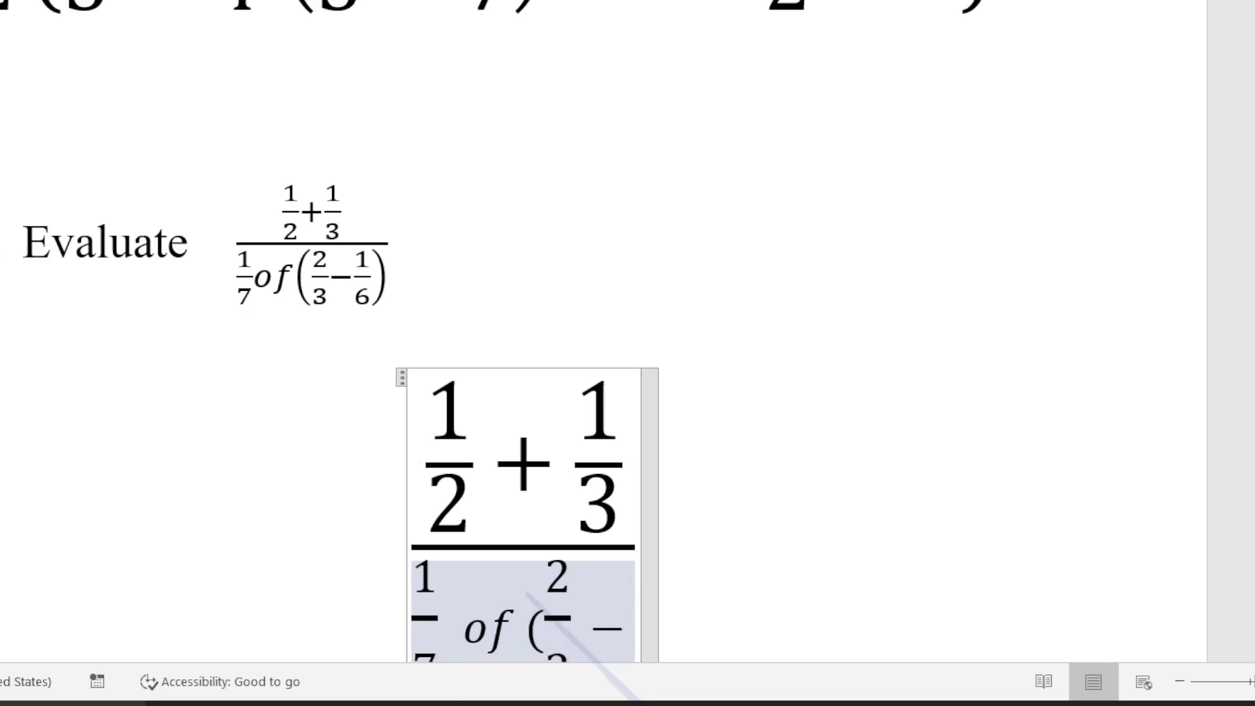
text(1/)
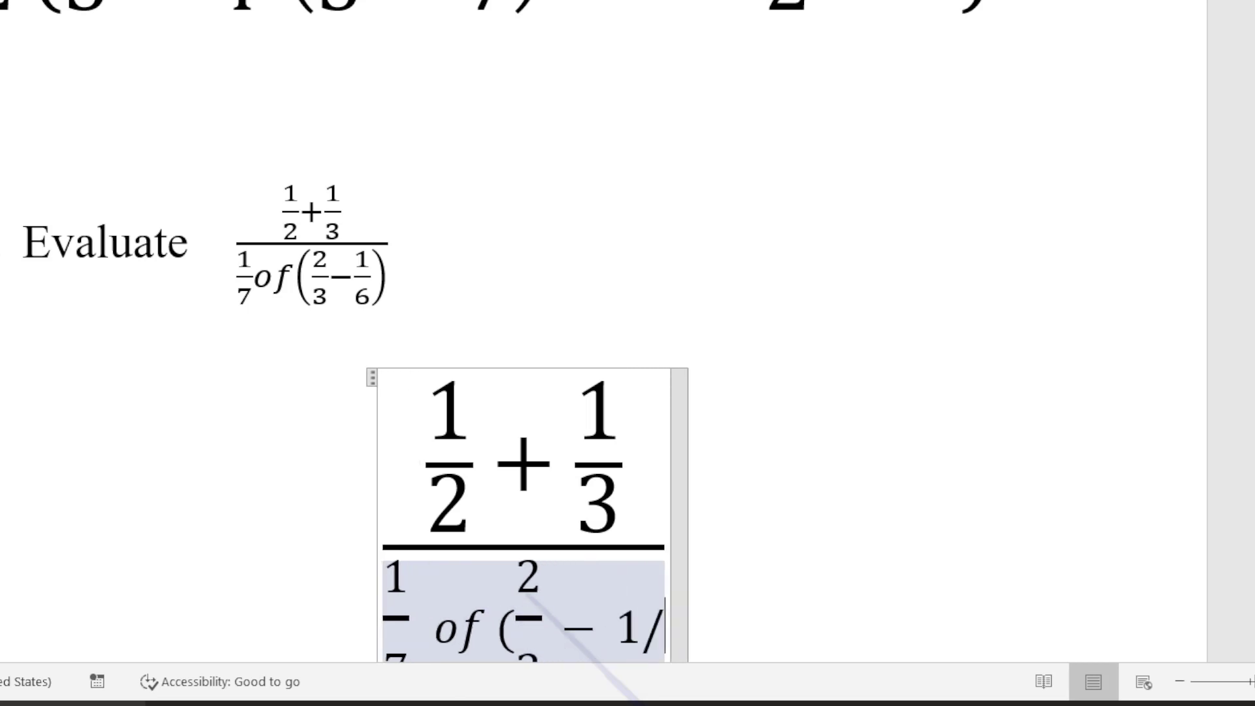
text(6))
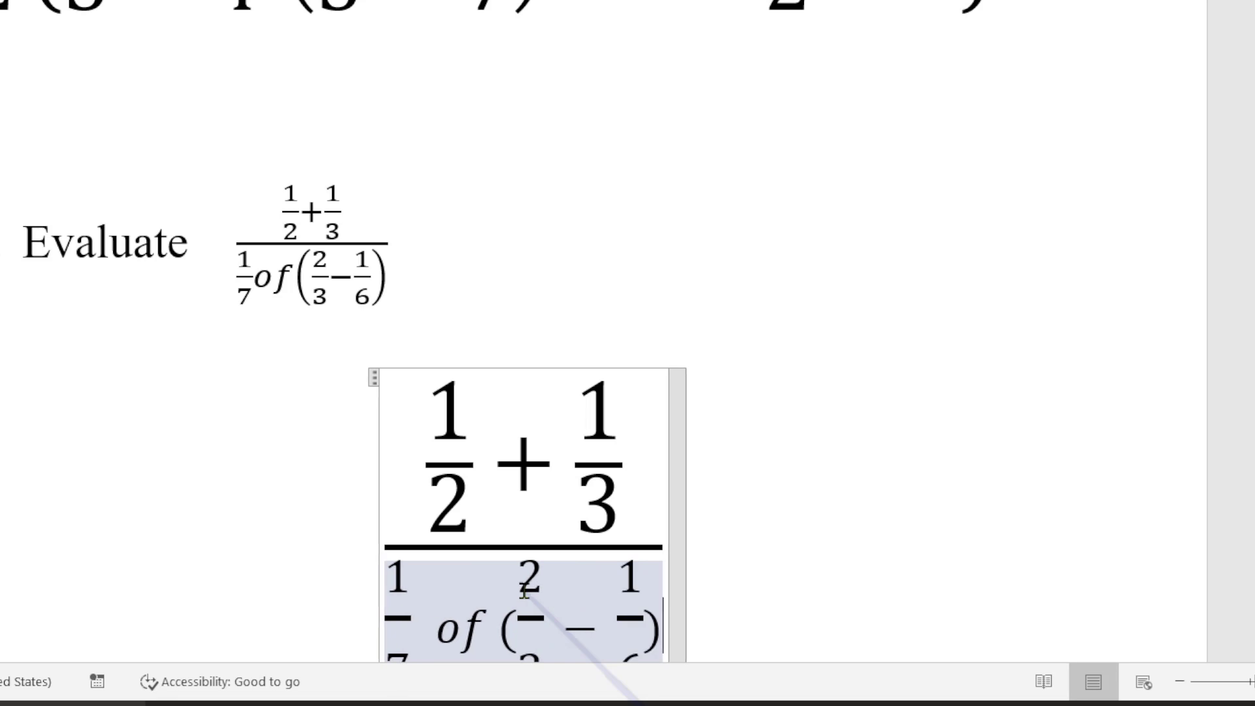
scroll(522, 327, down, 3)
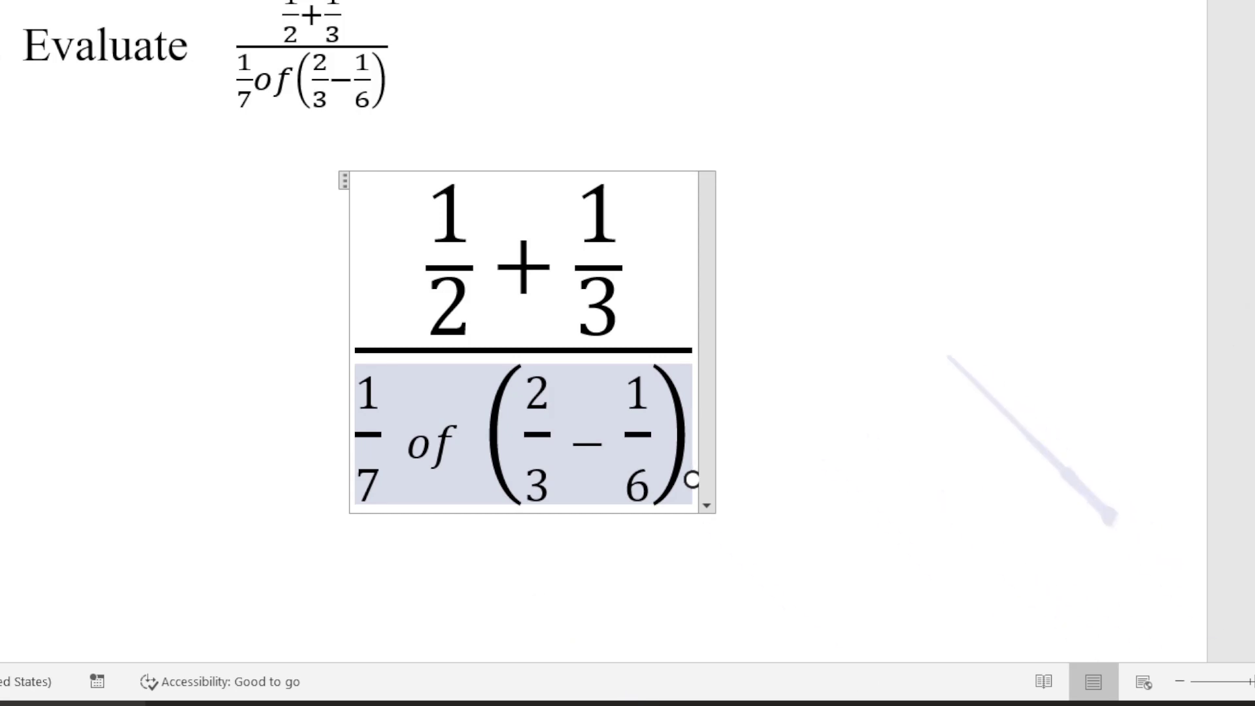
click(946, 353)
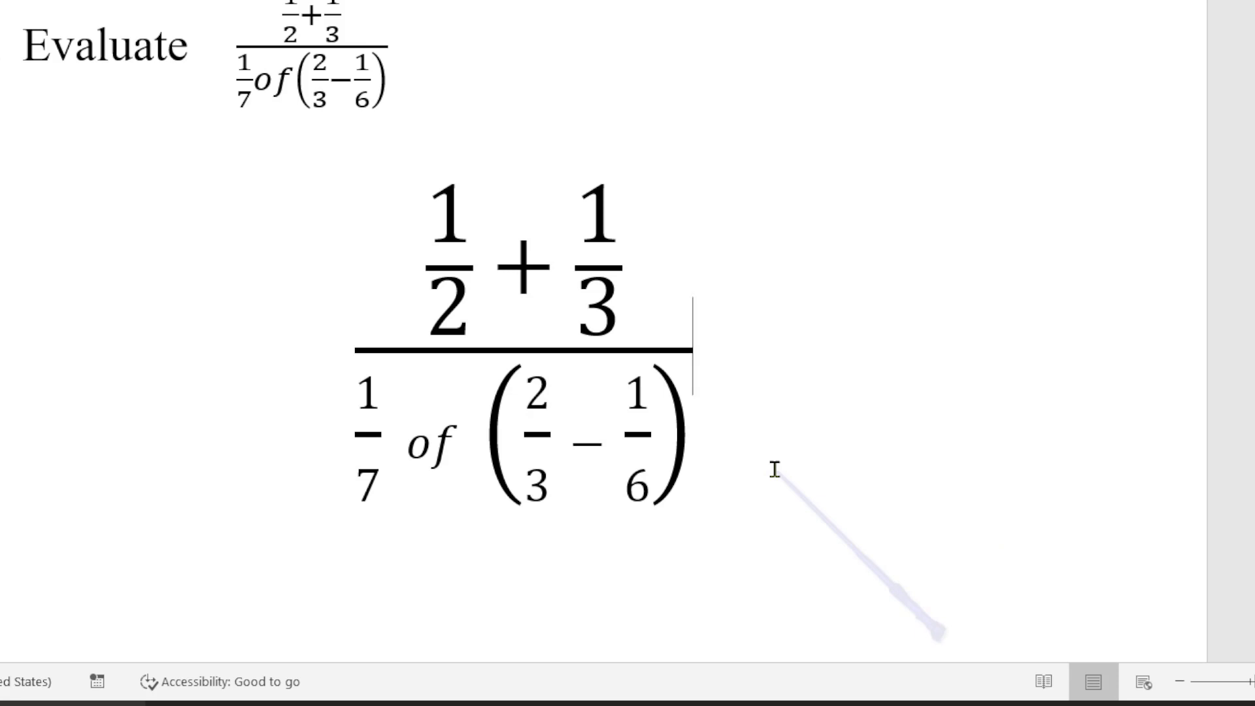
scroll(774, 469, down, 8)
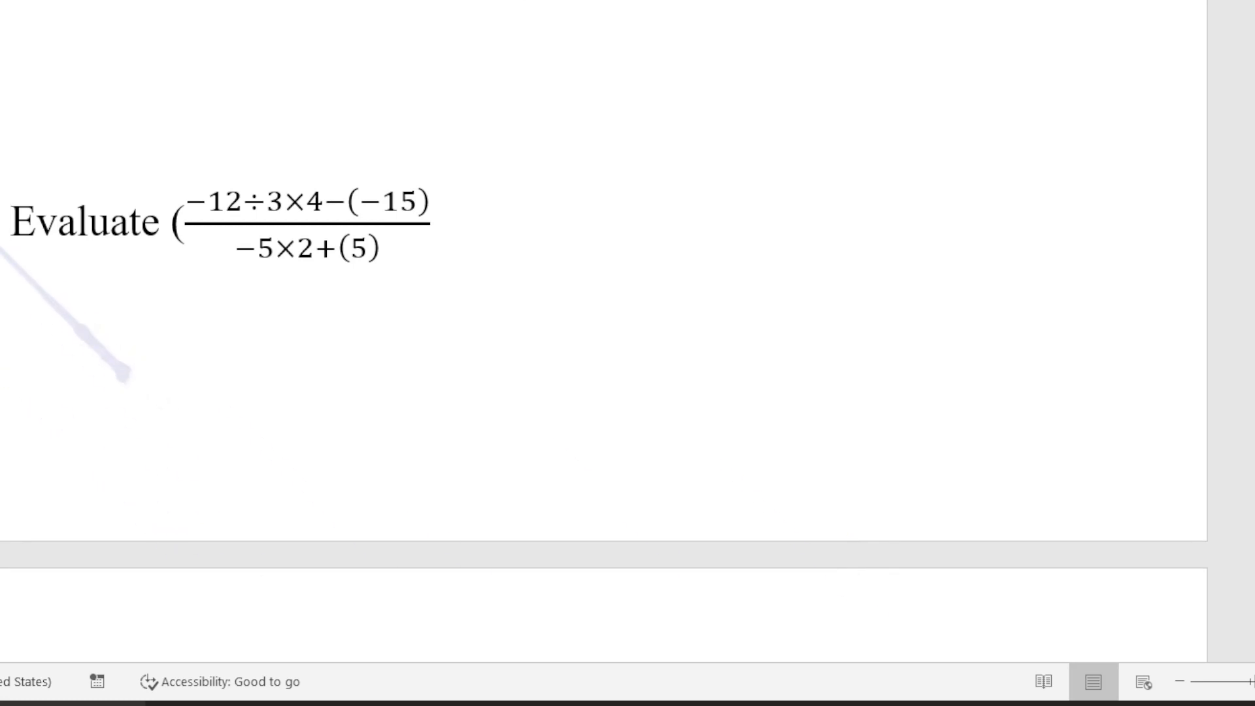
Start a large-font equation below question 3 reading (−12 ÷ 3 × 4 −.
key(Return)
key(Return)
key(Return)
key(Return)
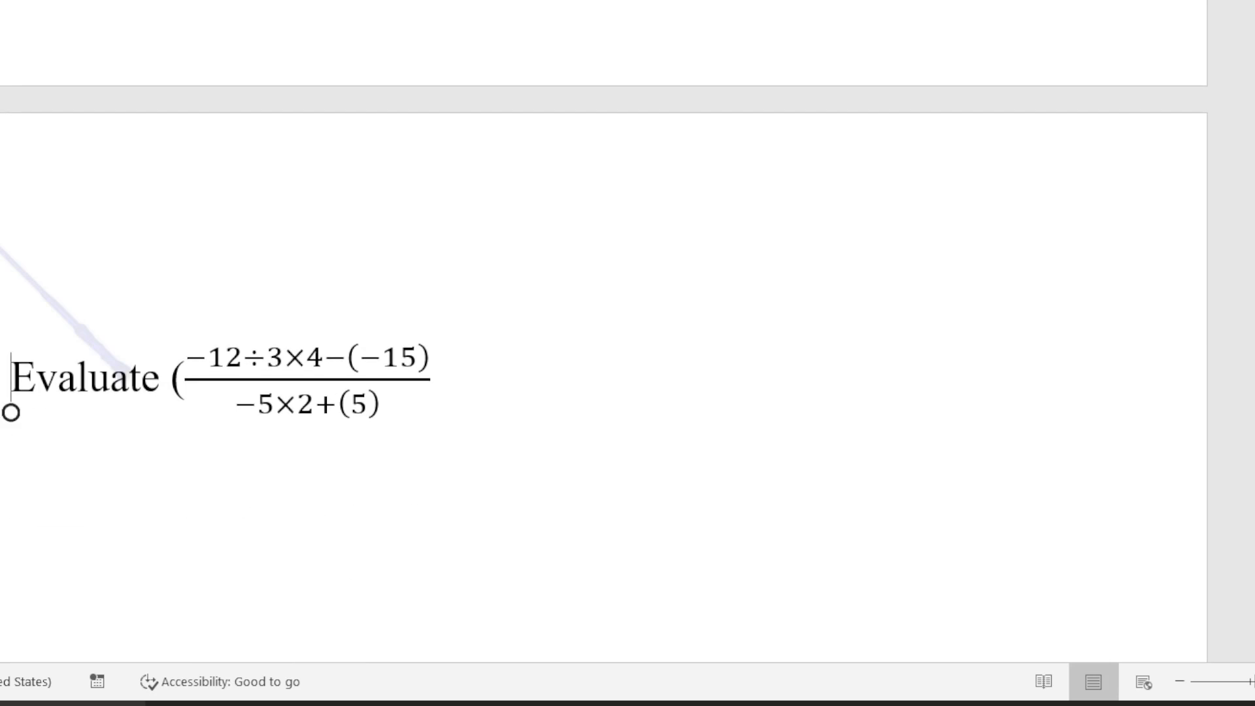
key(Up)
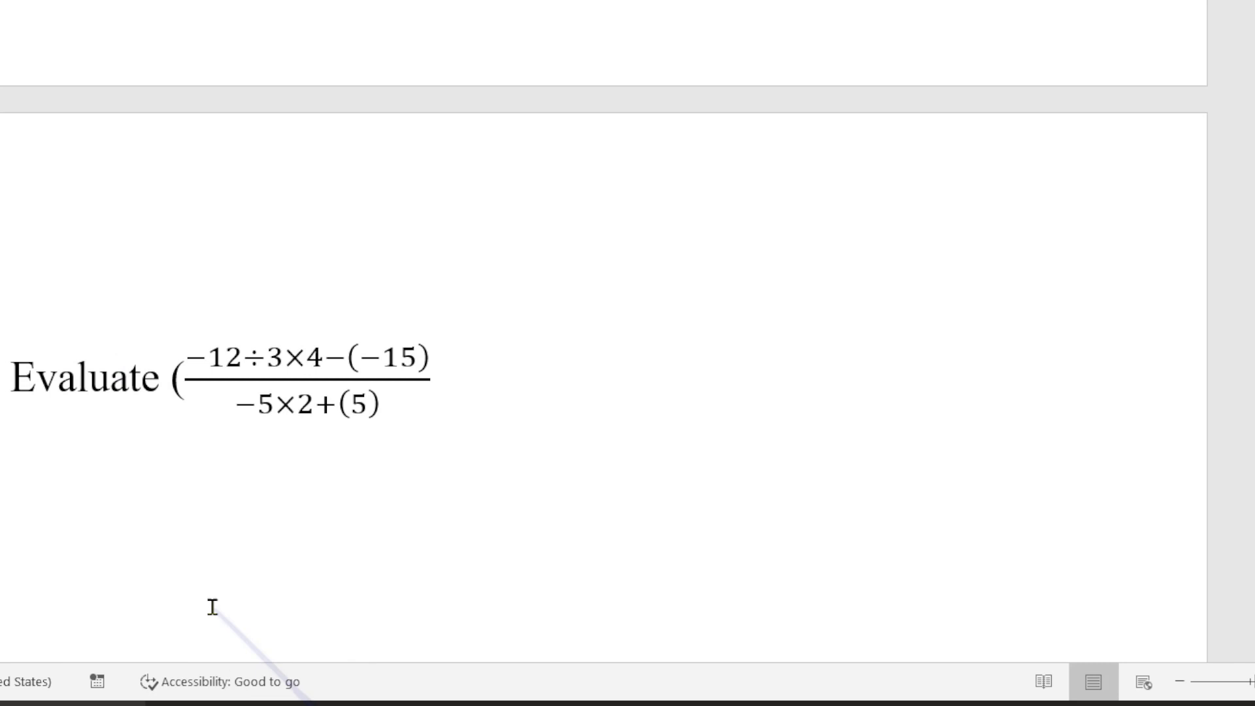
key(alt+equal)
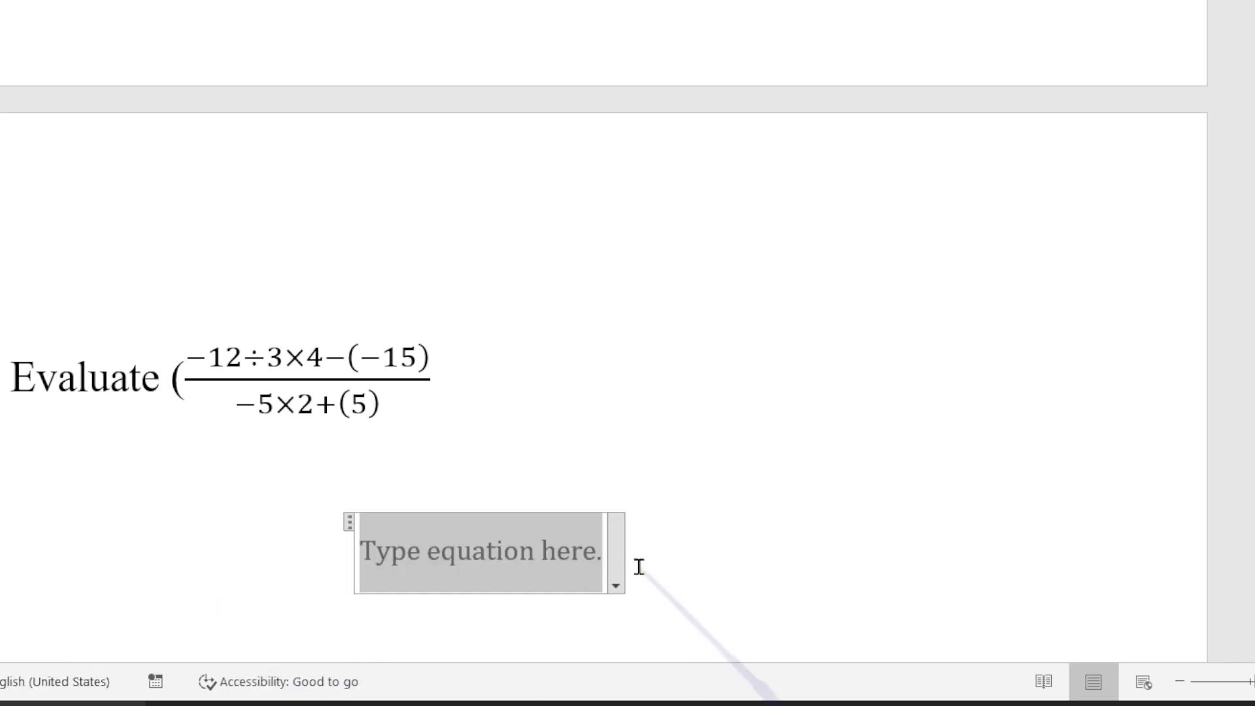
scroll(638, 566, down, 1)
scroll(639, 566, down, 3)
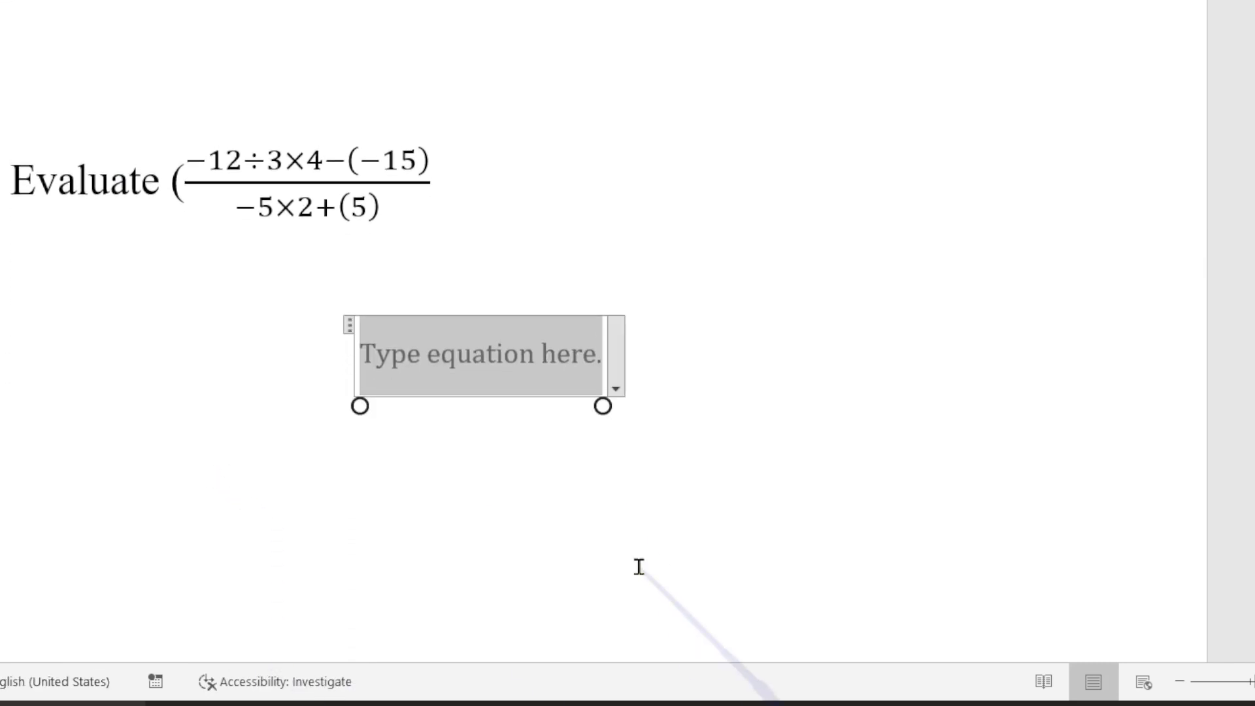
key(ctrl+shift+period)
key(ctrl+shift+period)
key(ctrl+shift+period)
key(ctrl+shift+period)
key(ctrl+shift+period)
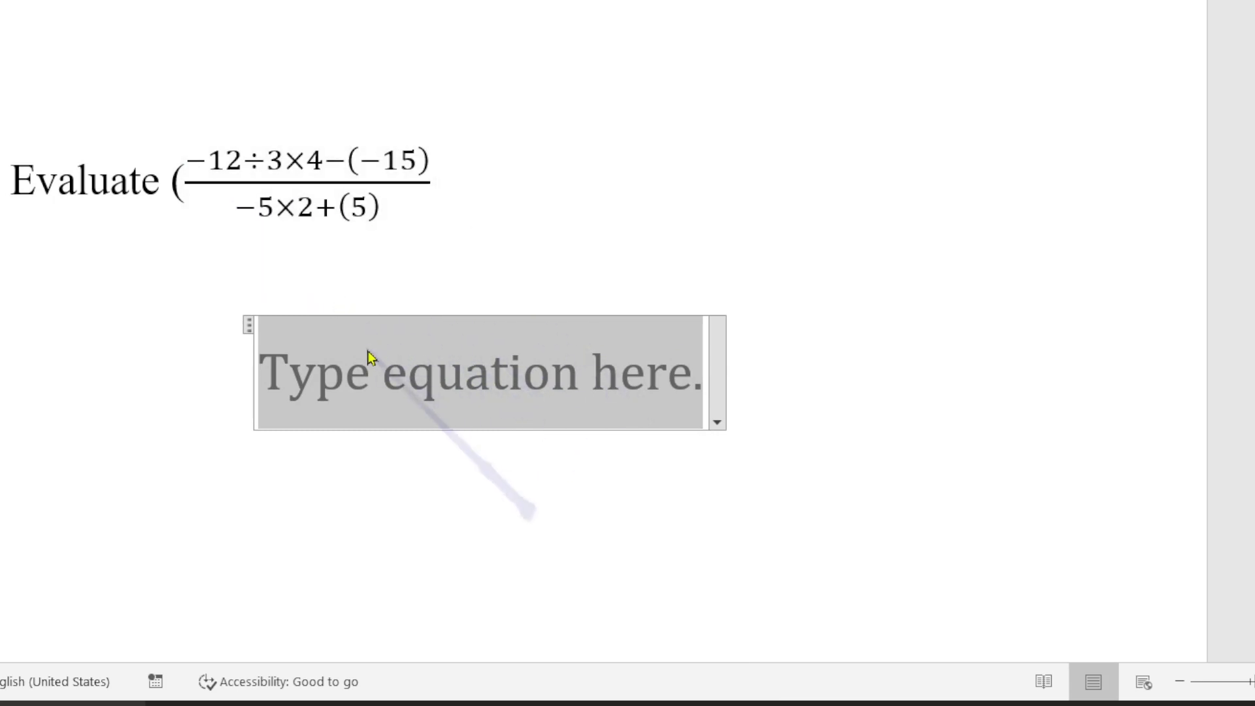
text(()
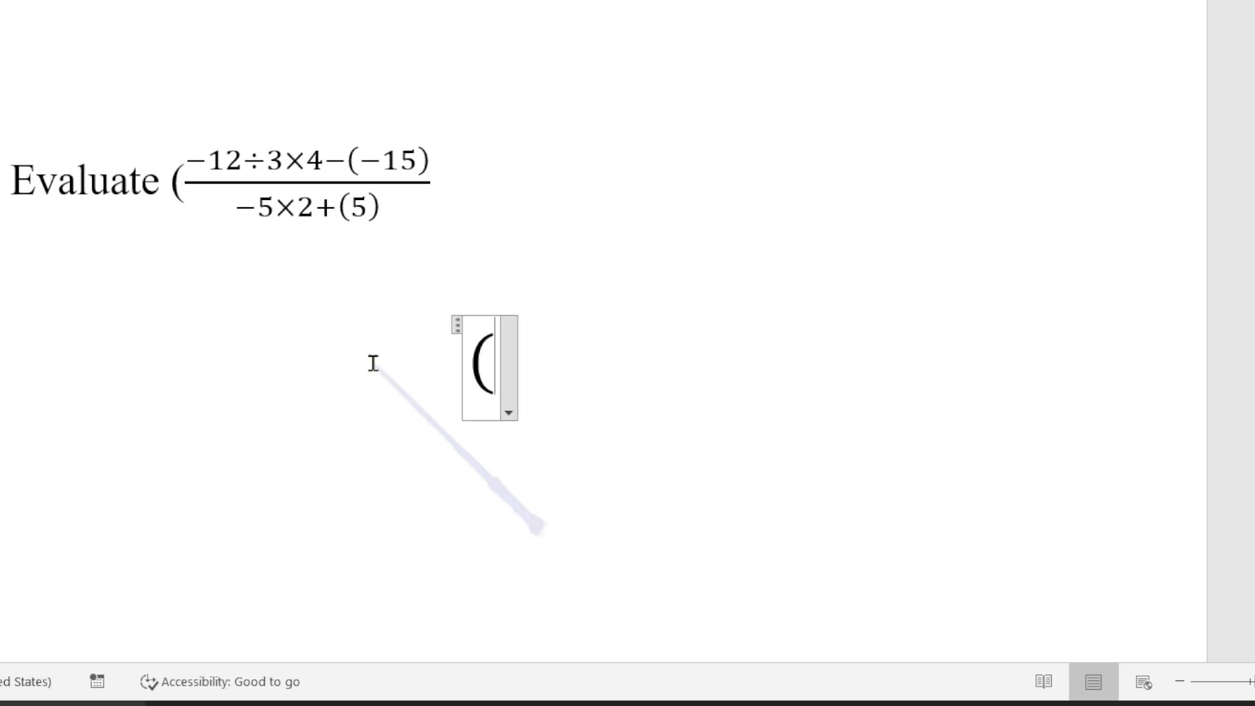
text(-1)
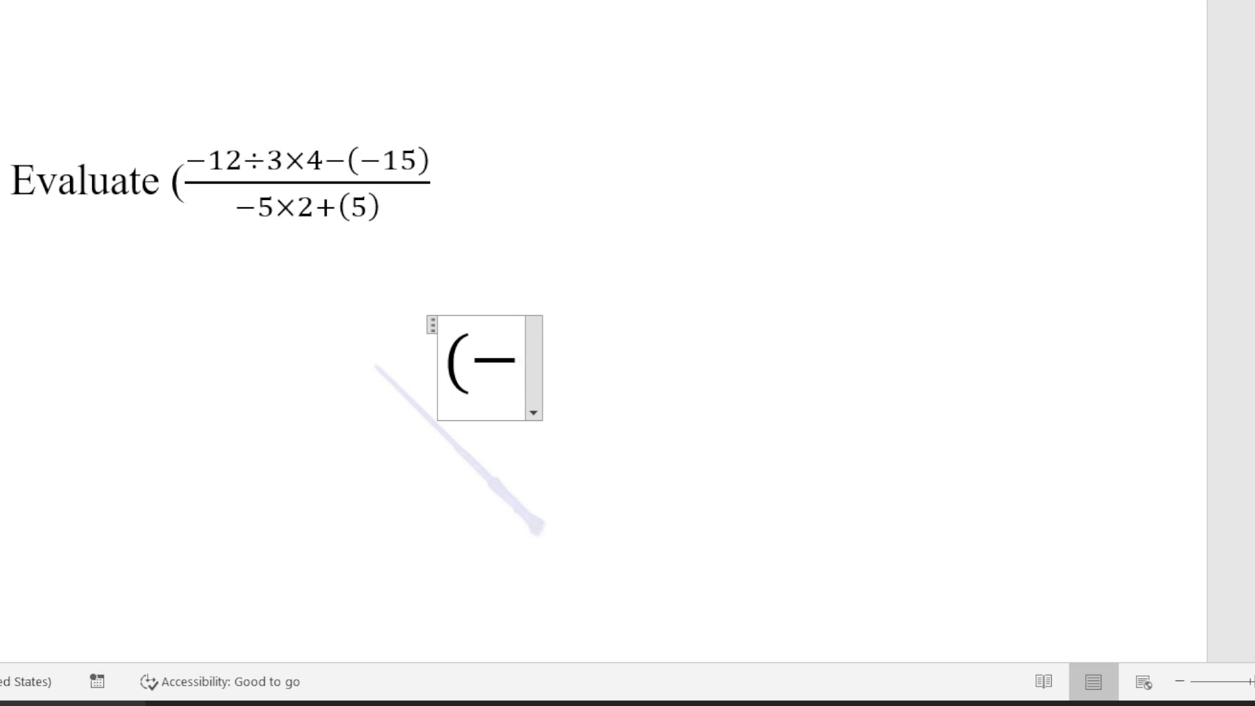
text(2)
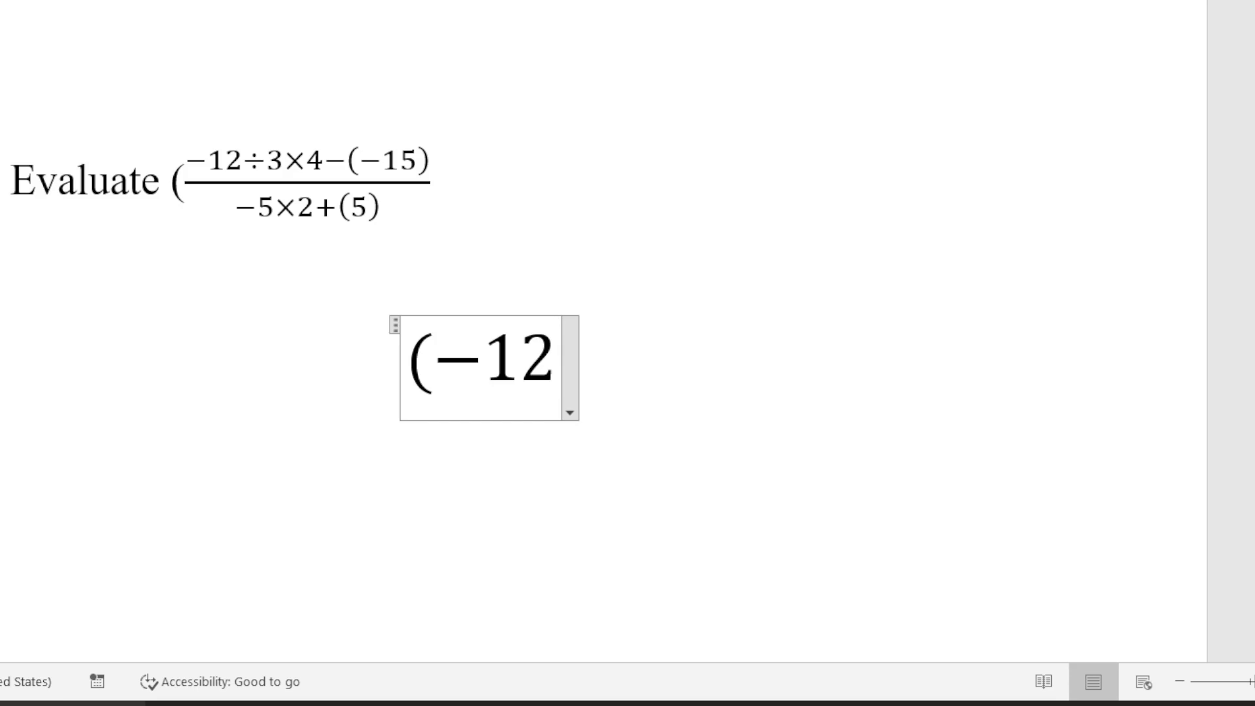
text(÷3)
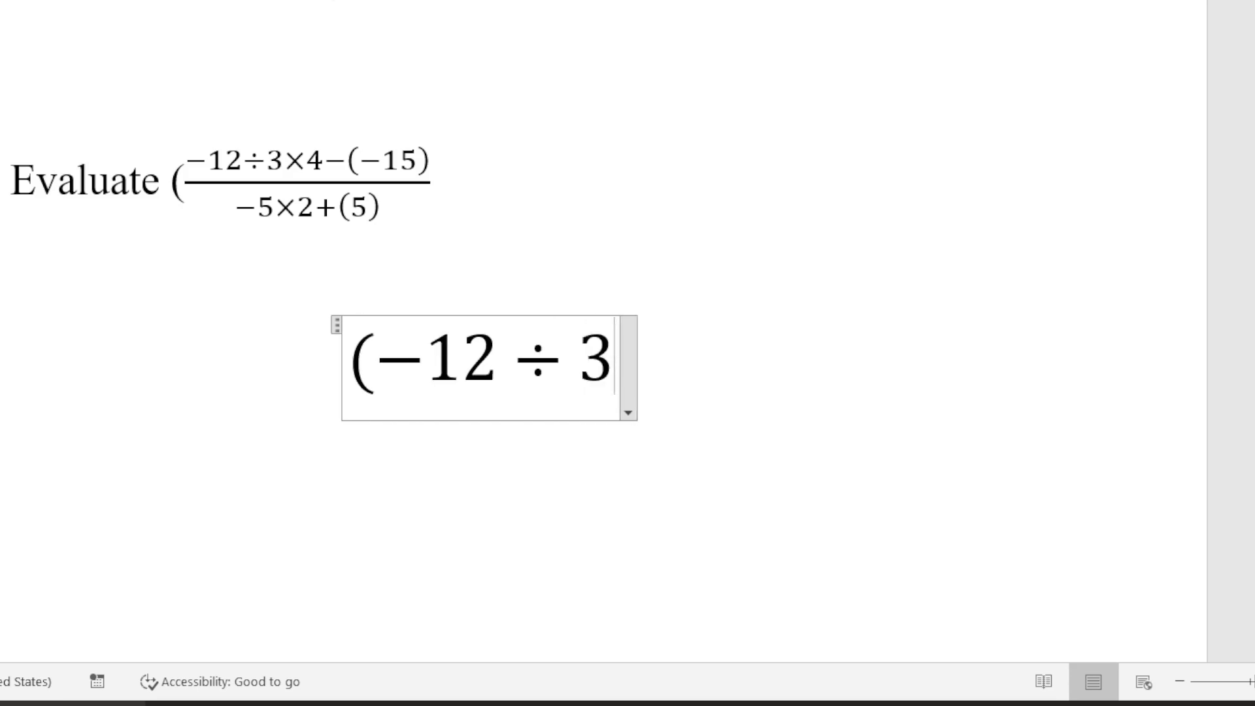
text(×4)
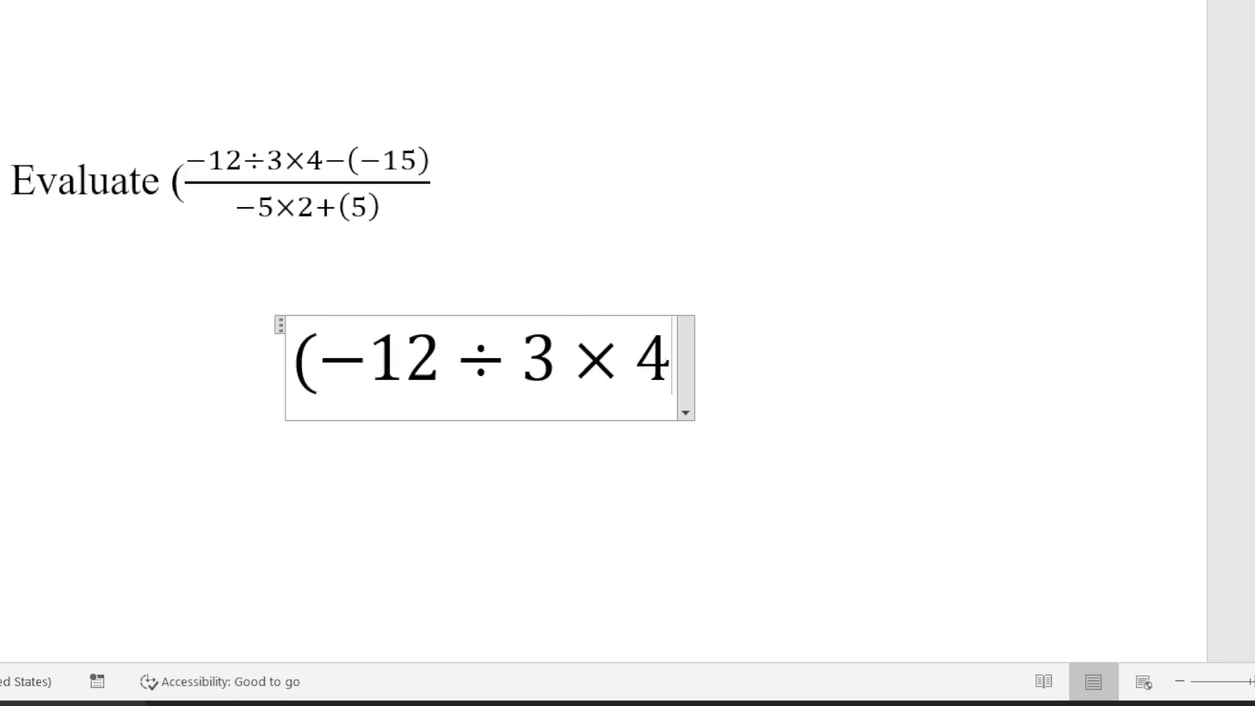